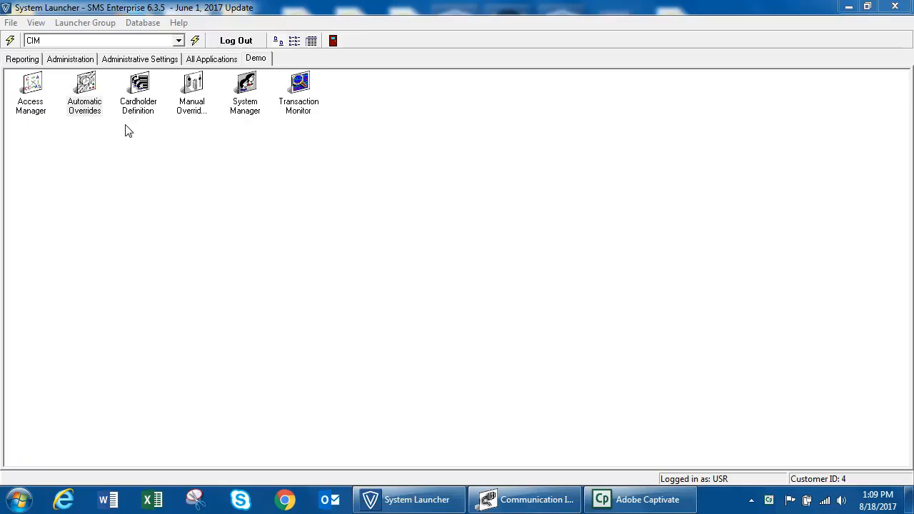
Launch Automatic Overrides from the Demo tab of the System Launcher
double_click(85, 100)
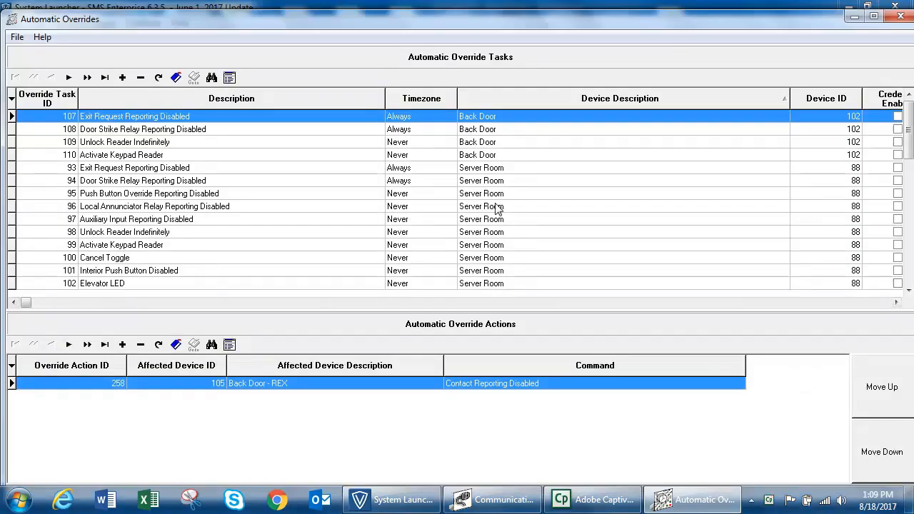
Inspect task 76, Training Room 1's Unlock Reader Indefinitely, then exit Automatic Overrides
left_click(555, 170)
scroll(555, 173, "down", 2)
scroll(558, 178, "down", 9)
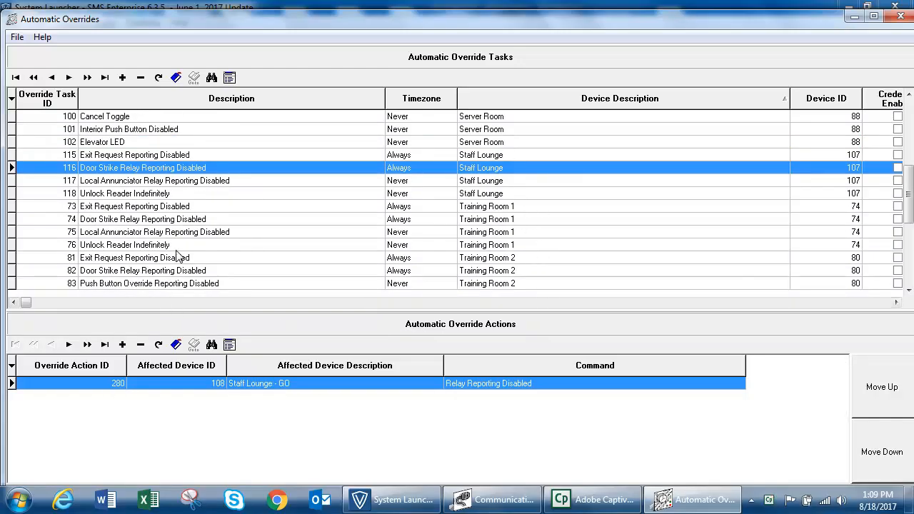
left_click(141, 245)
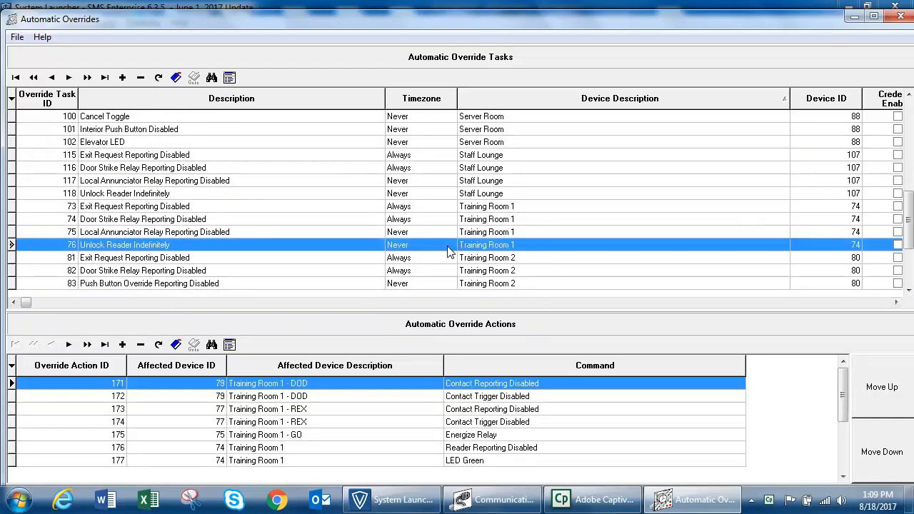
double_click(159, 248)
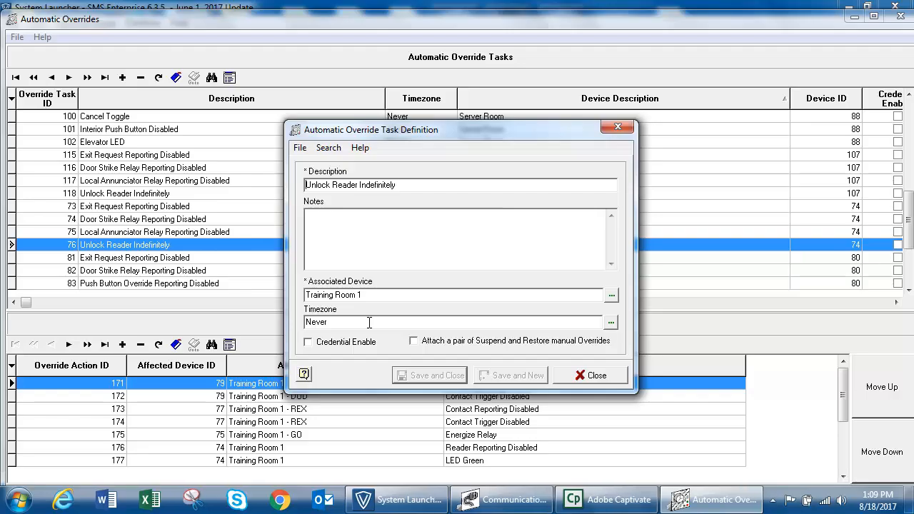
left_click(597, 376)
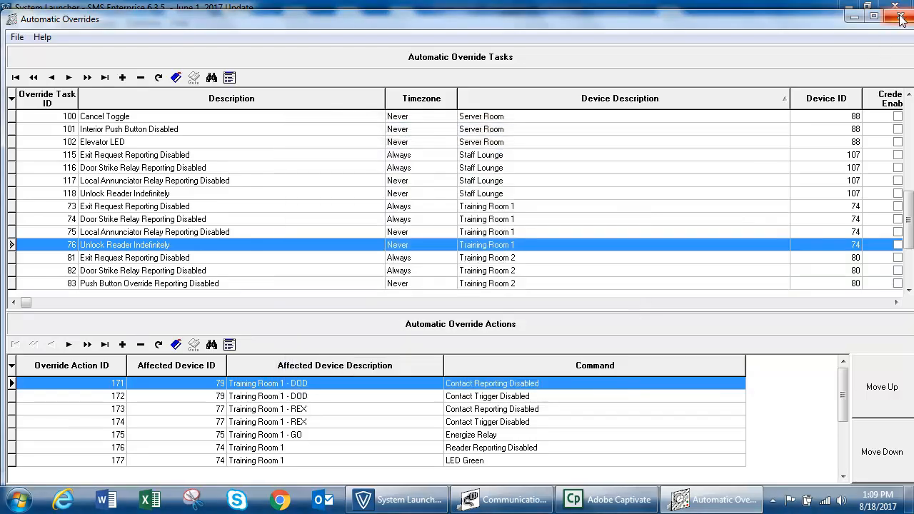
left_click(901, 20)
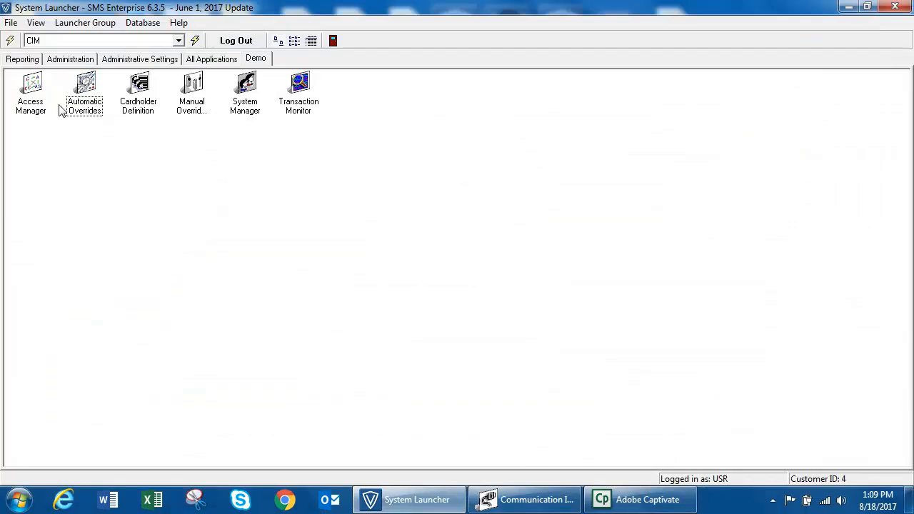
Launch System Manager and show the Timezone Intervals list
double_click(240, 113)
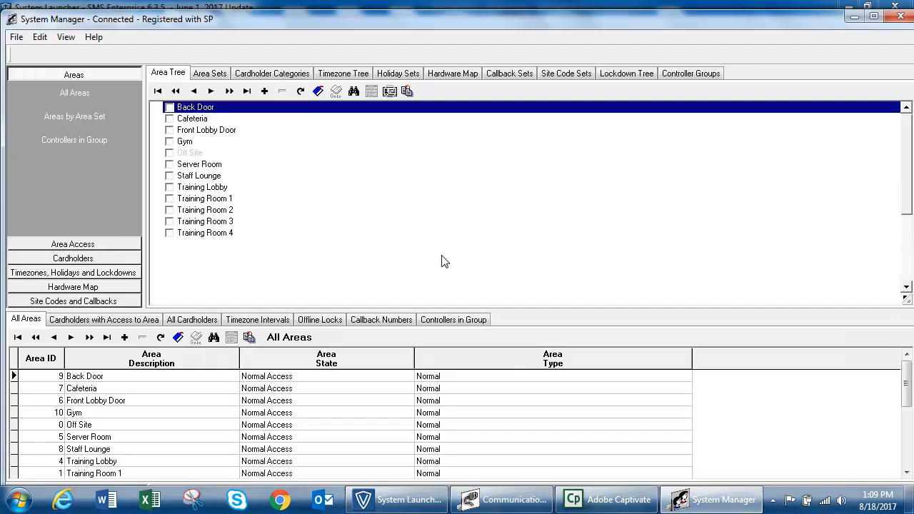
left_click(96, 273)
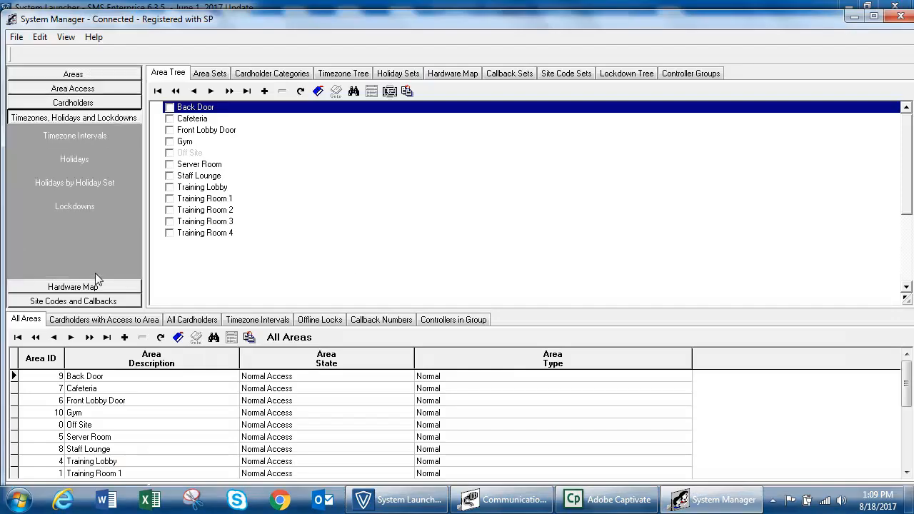
left_click(81, 137)
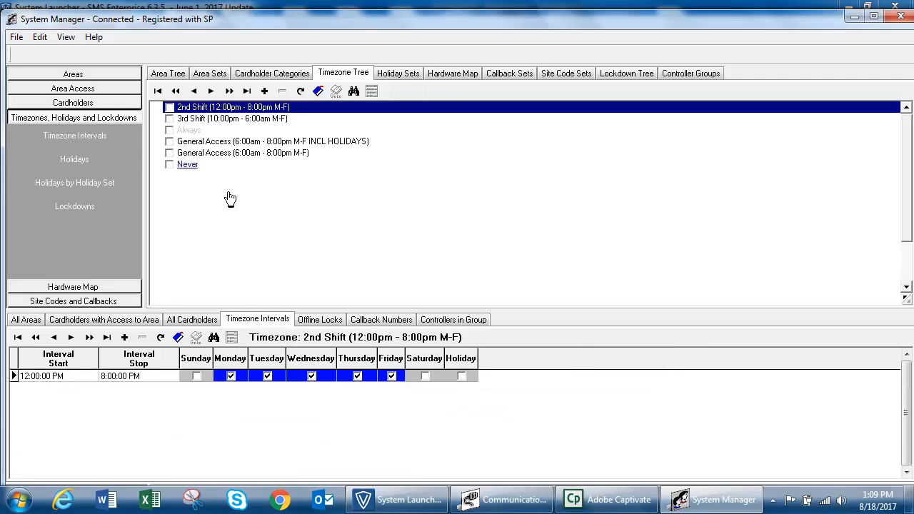
Add and save the timezone 'Training Room (9:00am - 5:00pm M-F) Door Unlock'
left_click(264, 92)
type("T")
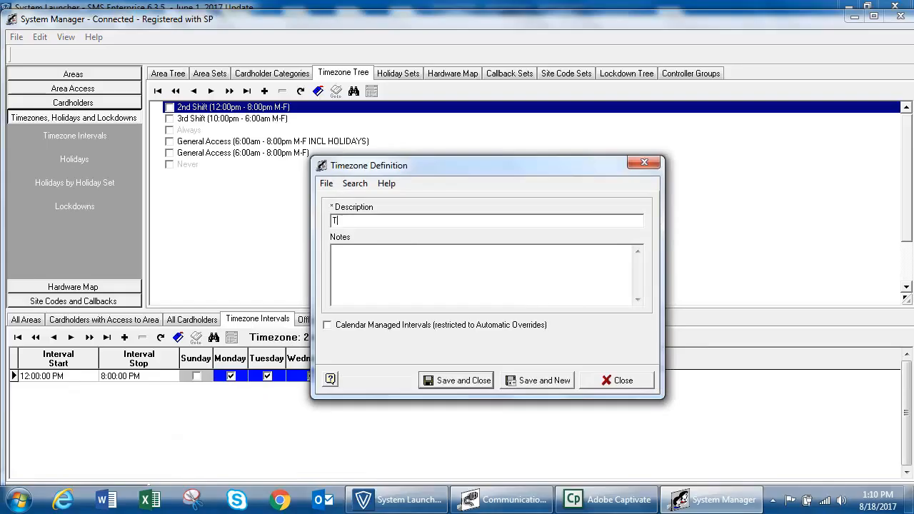
type("raining Room (9:00am - 5:00pm M-F)")
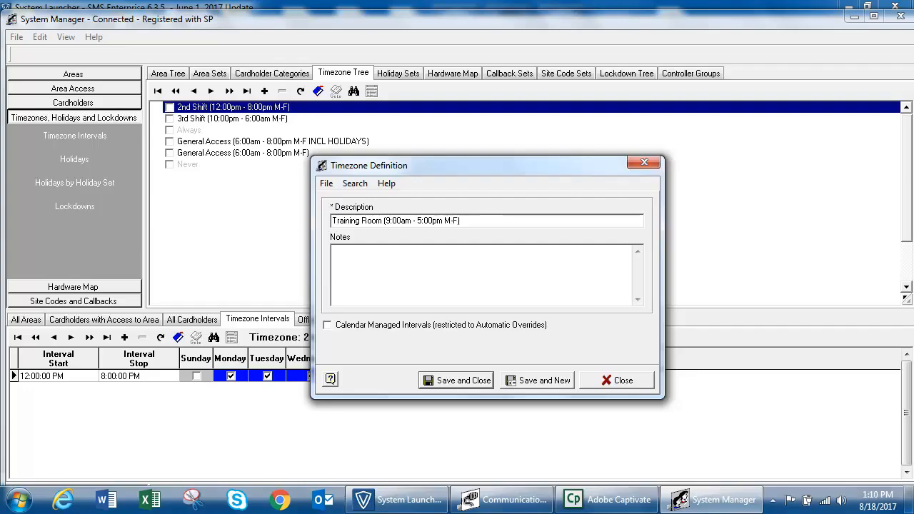
type(" Door Unlock")
left_click(461, 381)
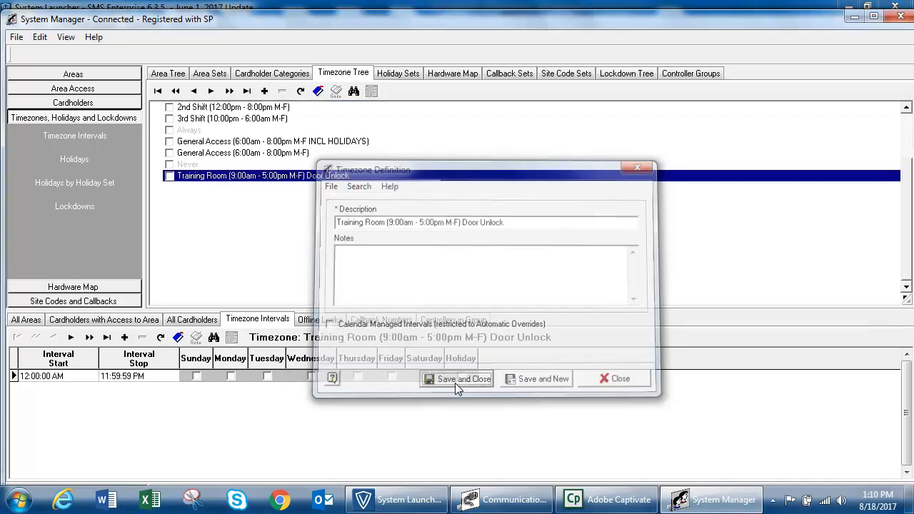
Set the Training Room interval to start 9:00 AM and stop 5:00 PM
left_click(170, 176)
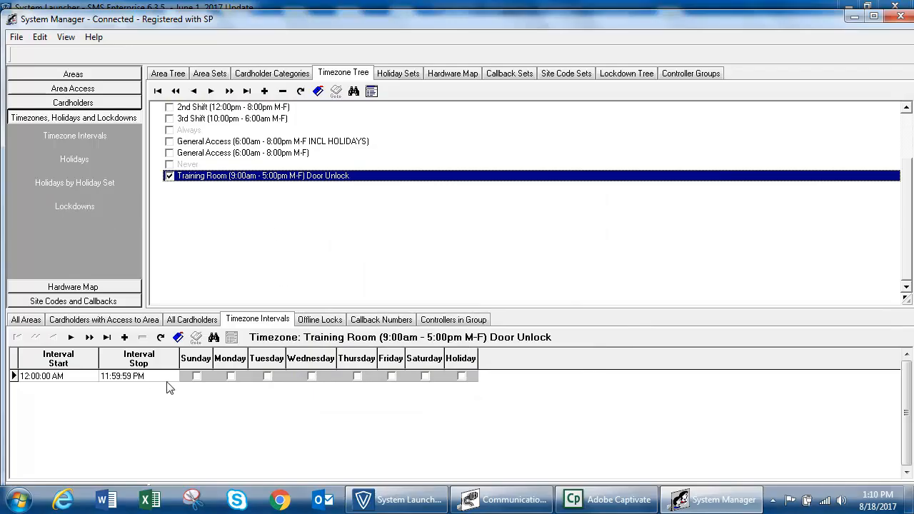
double_click(115, 384)
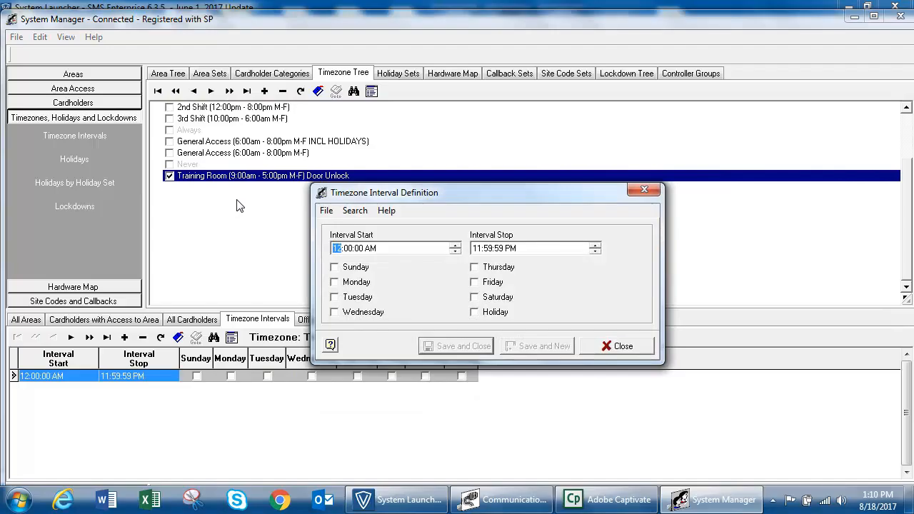
type("9")
key("Tab")
type("5")
key("Right")
type("00:00")
Tick Monday through Friday for the interval and save it
left_click(369, 284)
left_click(370, 298)
left_click(372, 313)
left_click(498, 269)
left_click(494, 284)
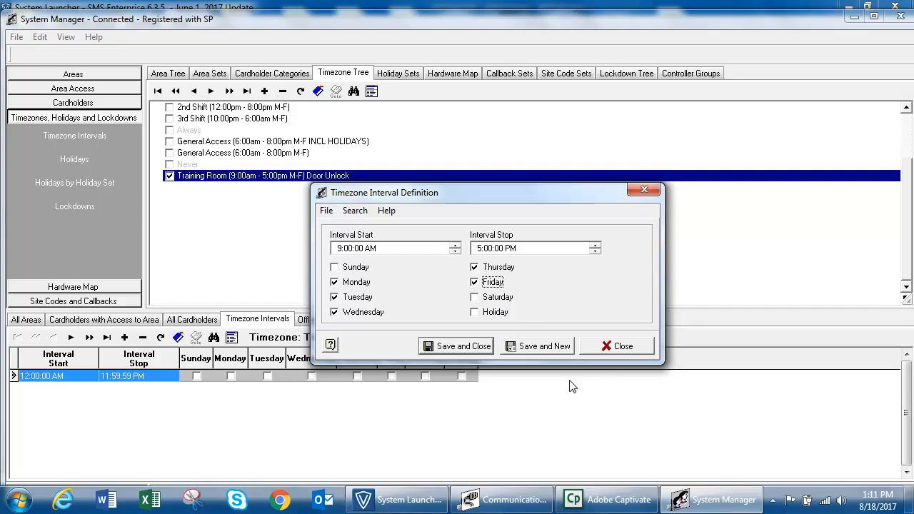
left_click(479, 346)
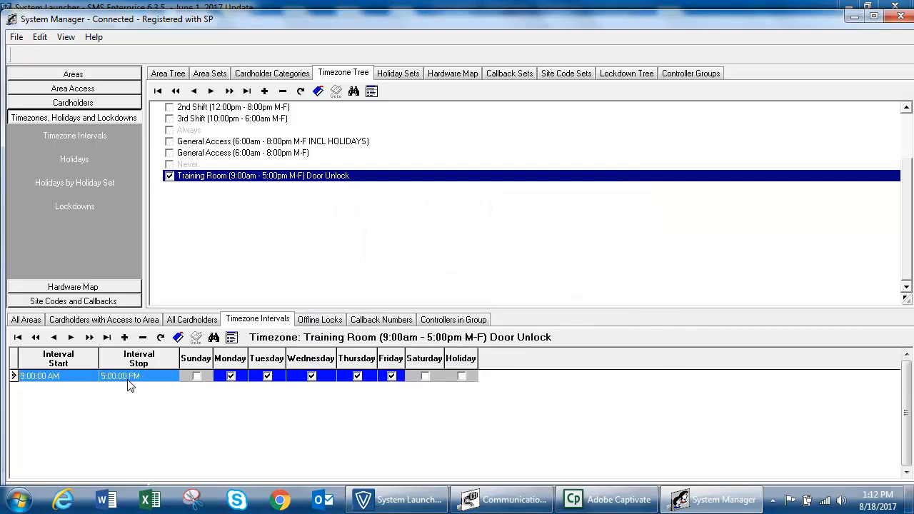
left_click(126, 339)
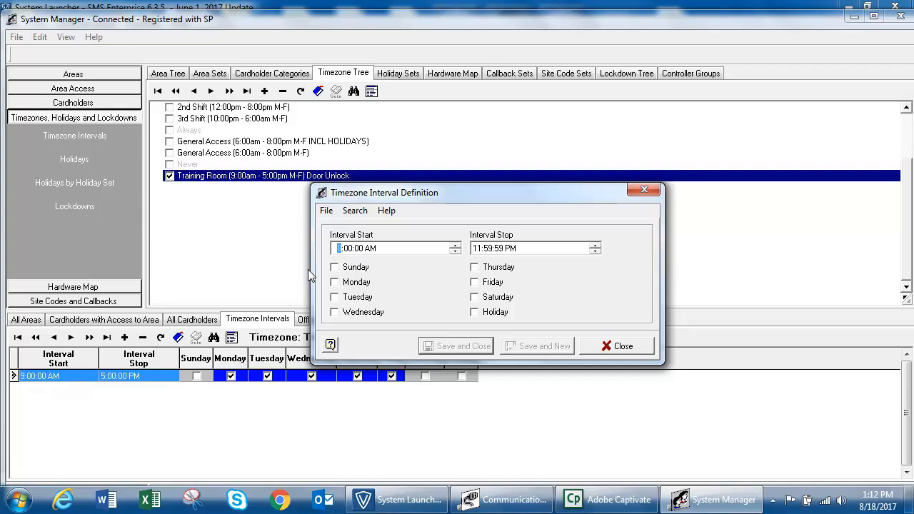
left_click(369, 249)
key("p")
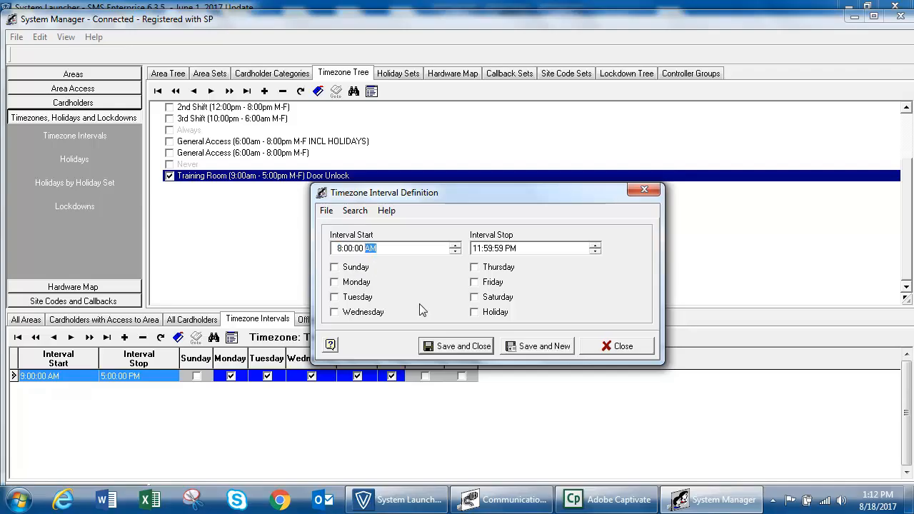
left_click(488, 250)
type("0000")
left_click(489, 272)
left_click(477, 344)
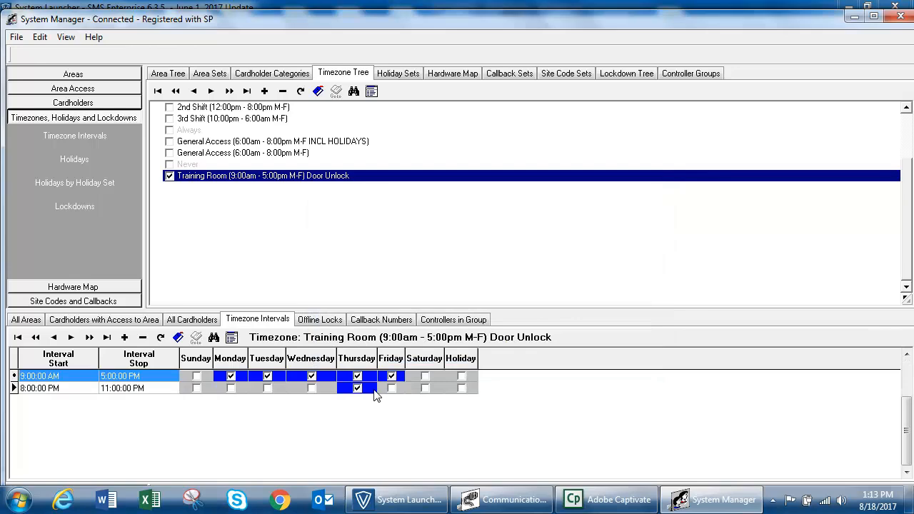
left_click(147, 389)
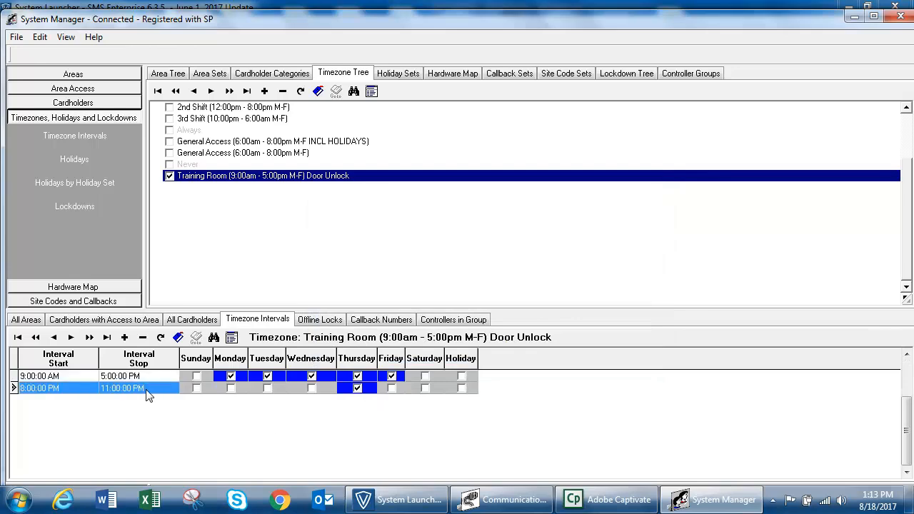
left_click(145, 337)
left_click(432, 281)
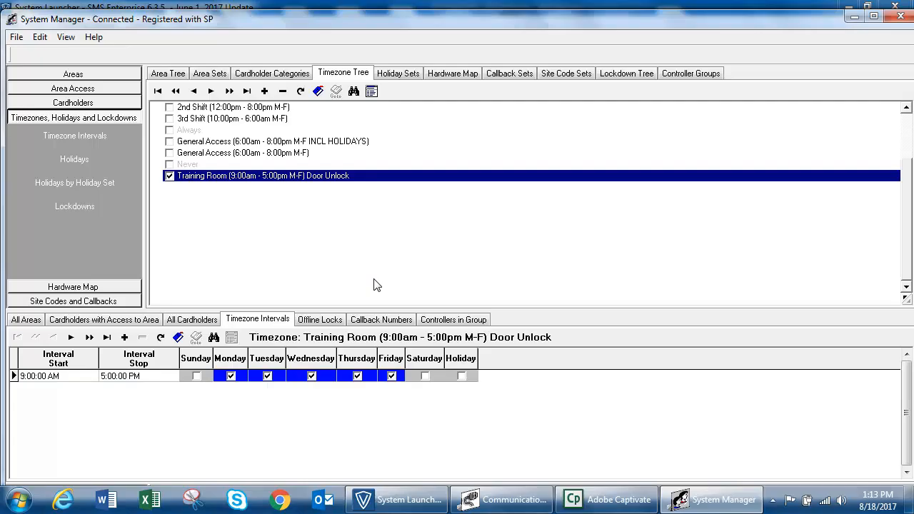
left_click(235, 178)
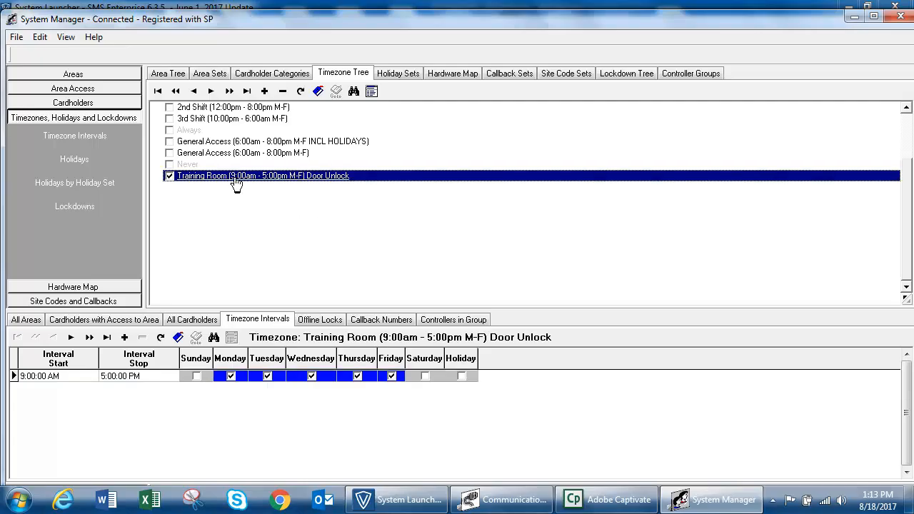
Enable Calendar Managed Intervals on the Training Room timezone and enlarge its calendar pane
double_click(235, 182)
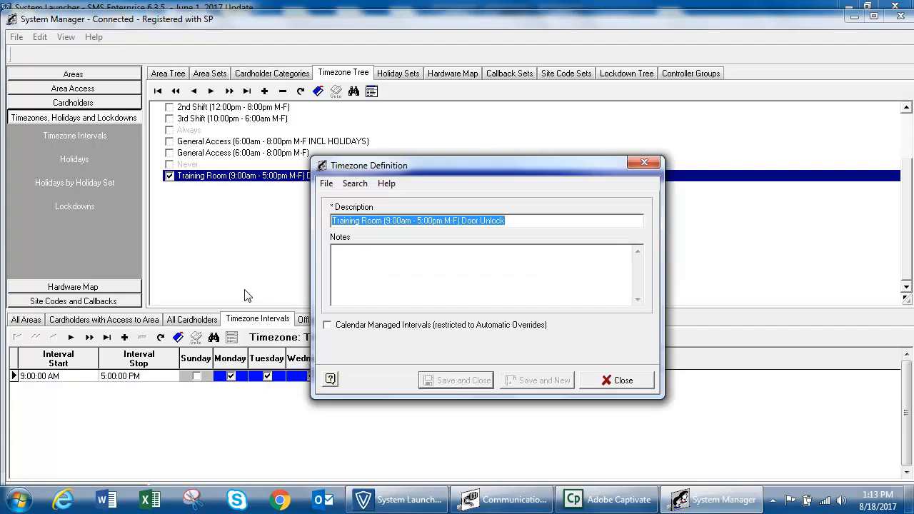
left_click(383, 326)
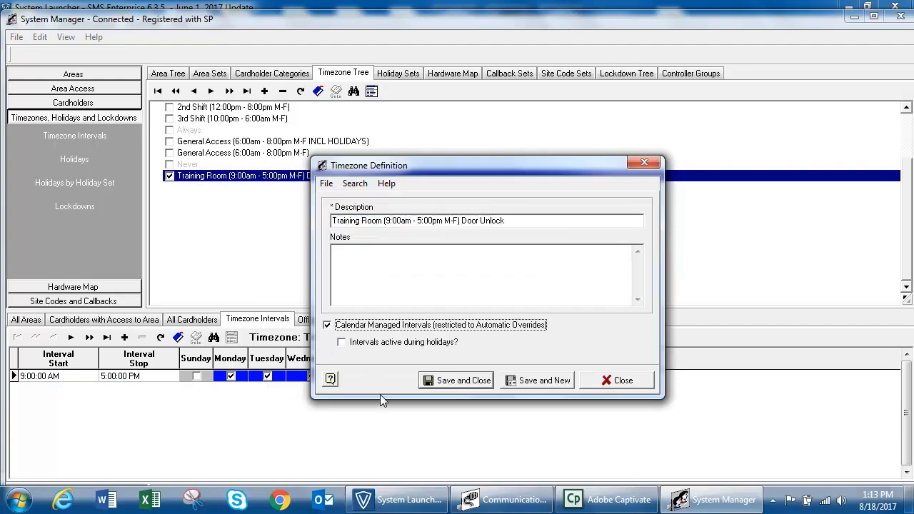
left_click(464, 381)
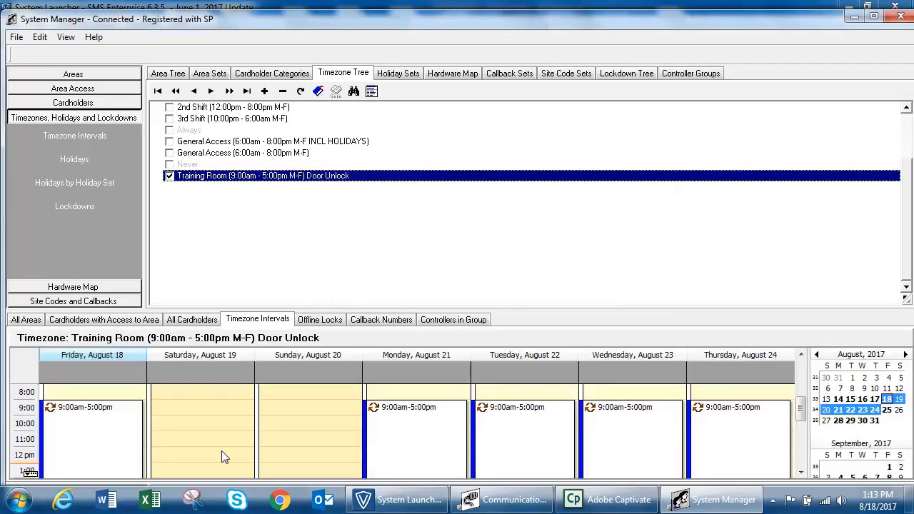
left_click_drag(291, 309, 284, 207)
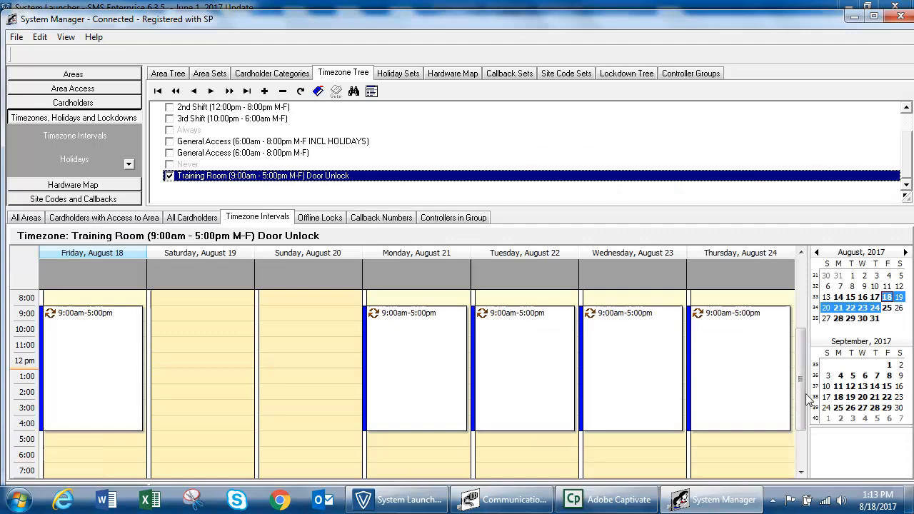
left_click_drag(804, 396, 807, 412)
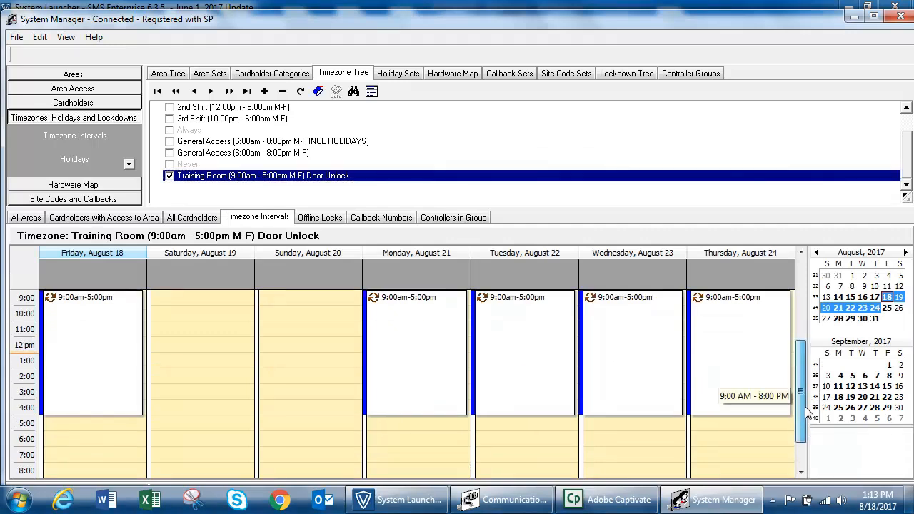
left_click_drag(806, 408, 813, 404)
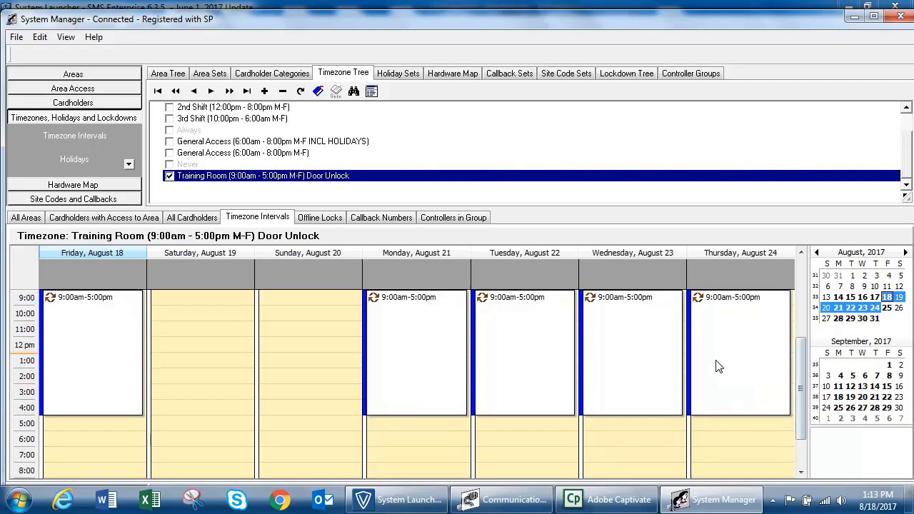
Create a new event on Thursday, August 24 running 8:00–11:00 PM
left_click(731, 438)
right_click(730, 438)
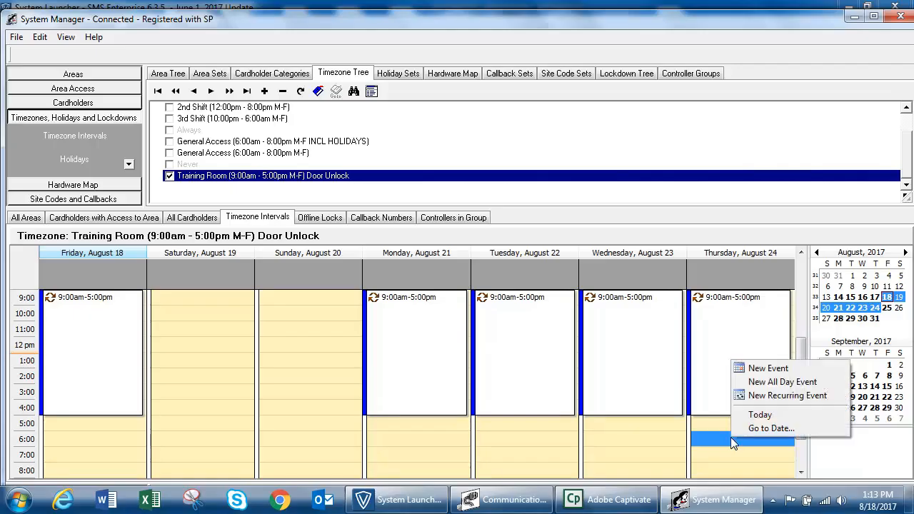
left_click(769, 368)
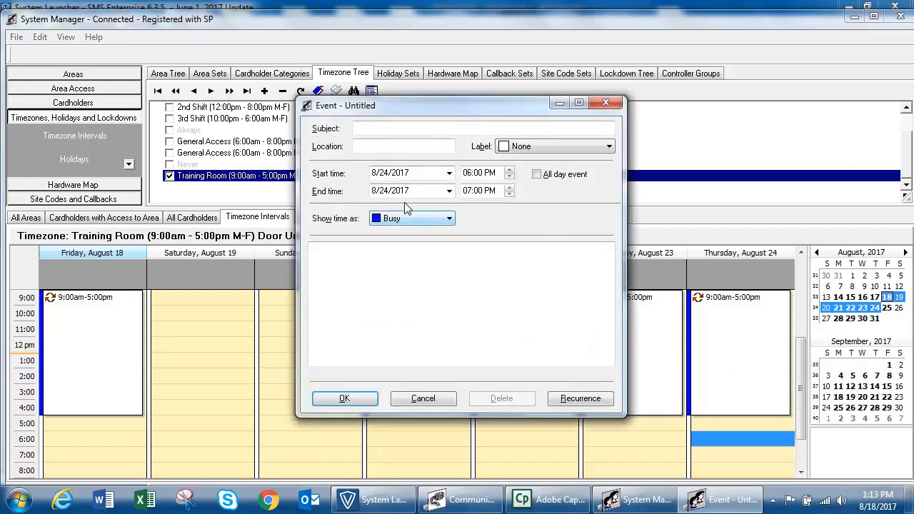
left_click(473, 175)
left_click(509, 173)
type("8")
left_click(512, 177)
left_click(465, 191)
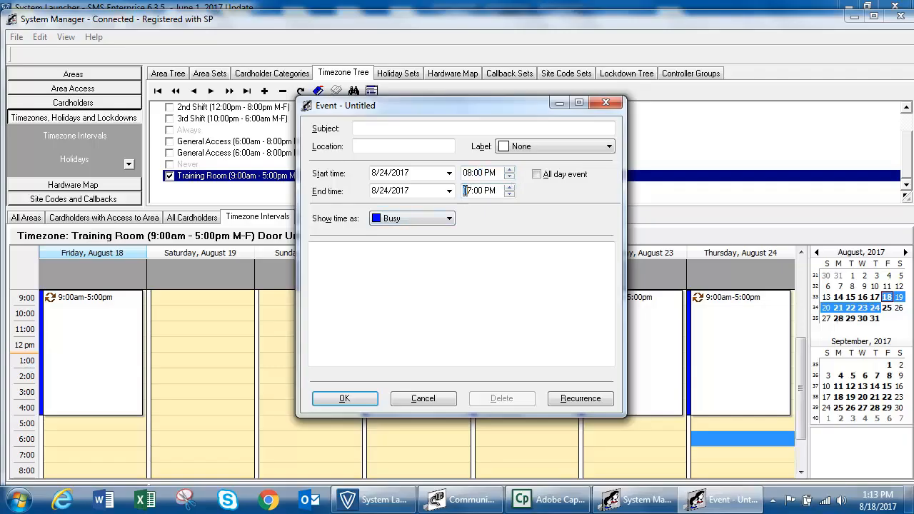
left_click(510, 188)
left_click(509, 187)
left_click(509, 188)
Title it 'Training Room Evening Meeting', location 'Training Room 1', add a late-meeting note, and save
left_click(357, 129)
type("Training Room Evening Meeting")
key("Tab")
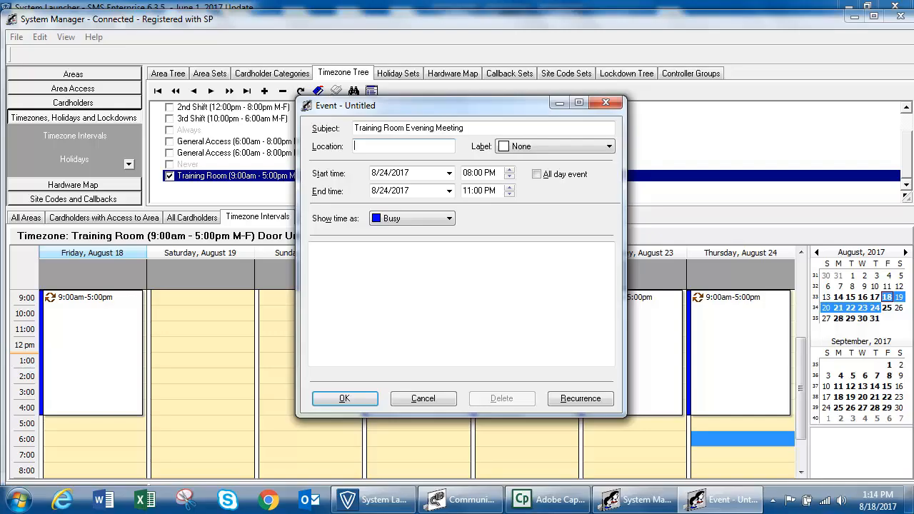
type("Training Room 1")
left_click(438, 331)
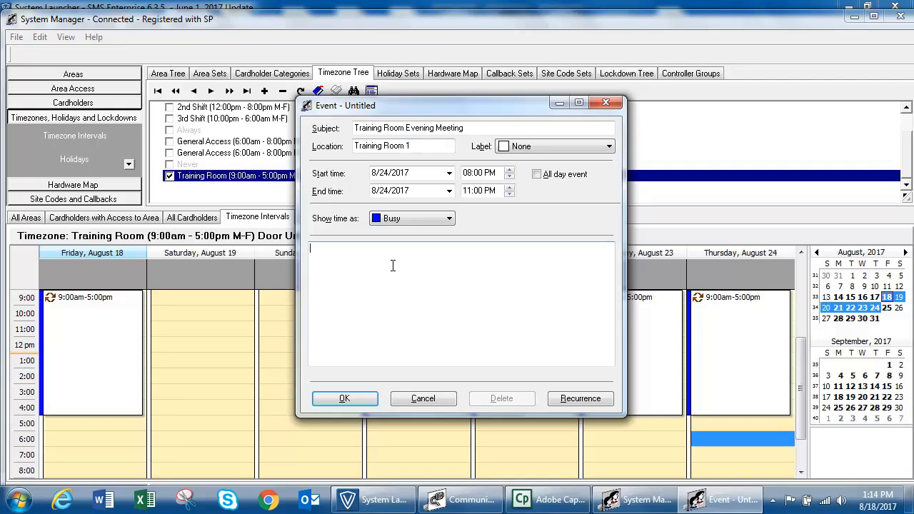
type("This is a late meeting scheduled by")
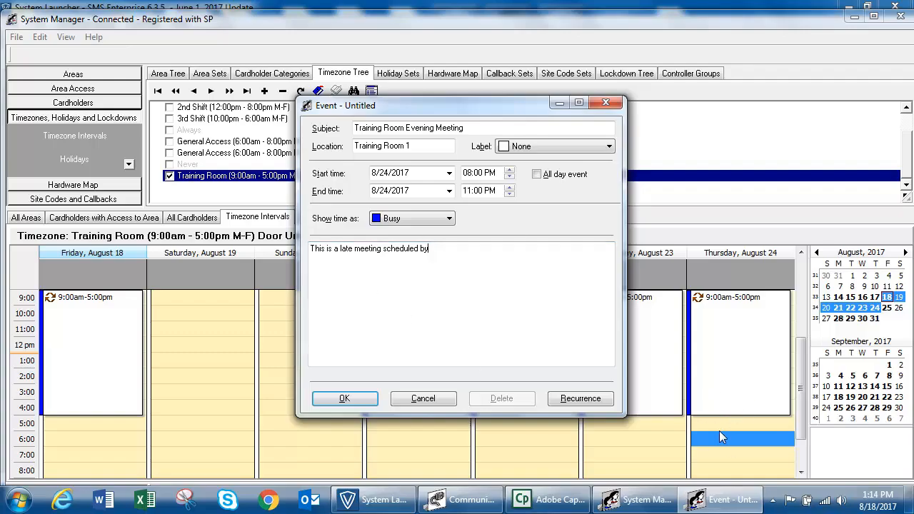
left_click(346, 399)
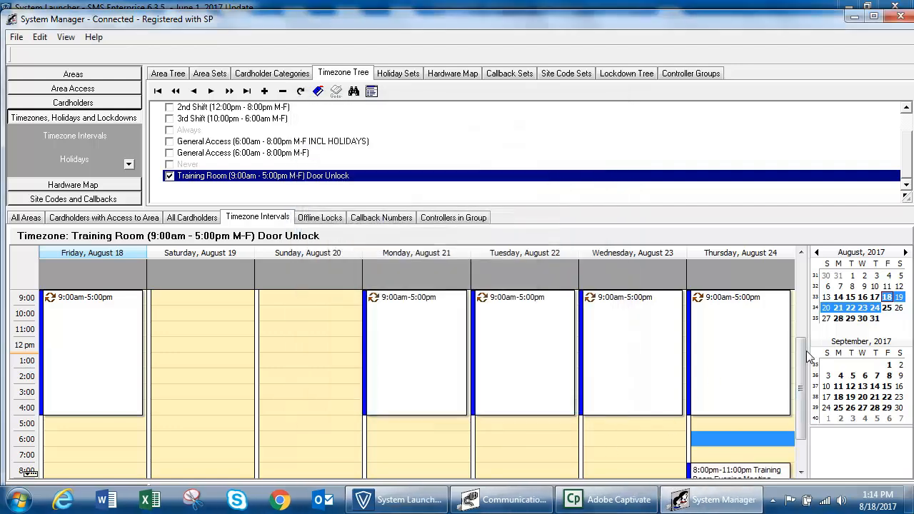
Jump the calendar to Friday, September 1
left_click_drag(802, 352, 808, 396)
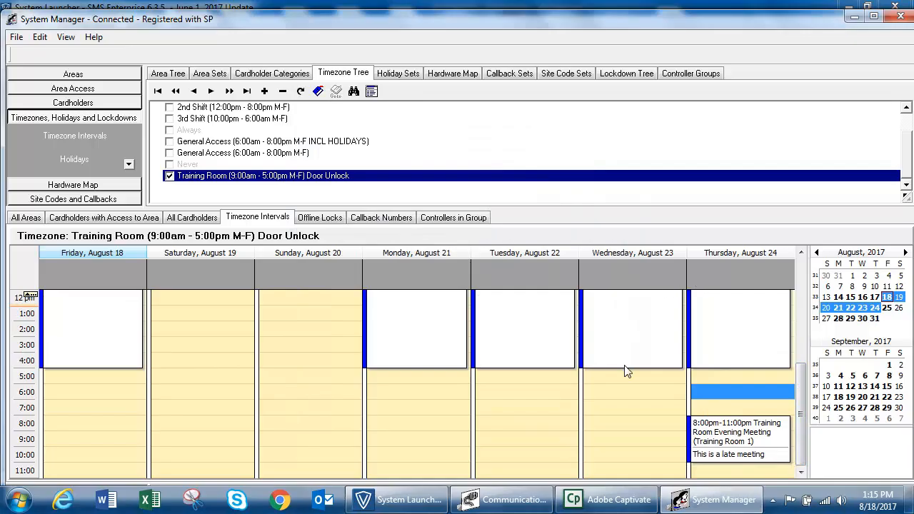
left_click(888, 365)
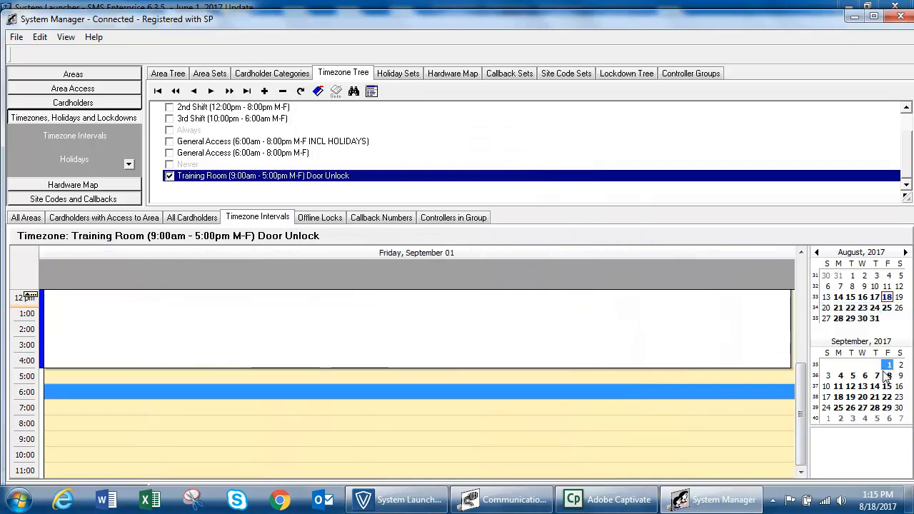
right_click(367, 281)
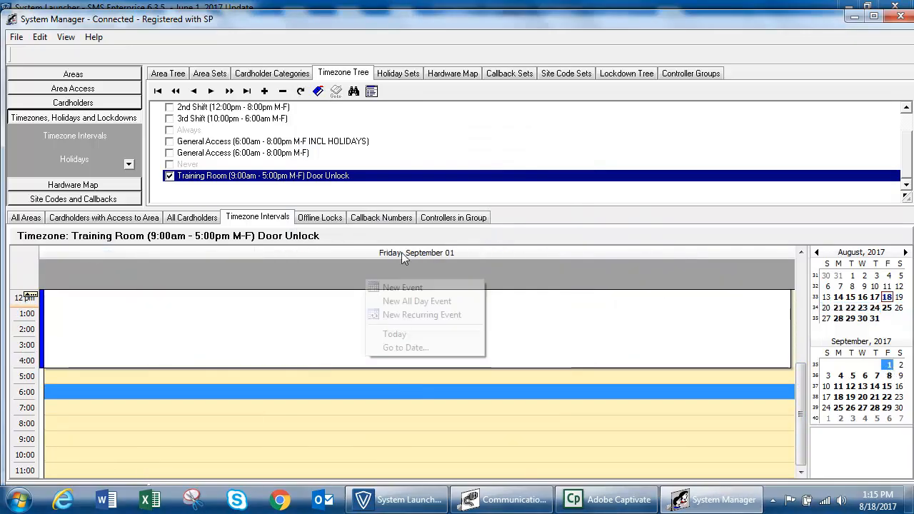
right_click(365, 278)
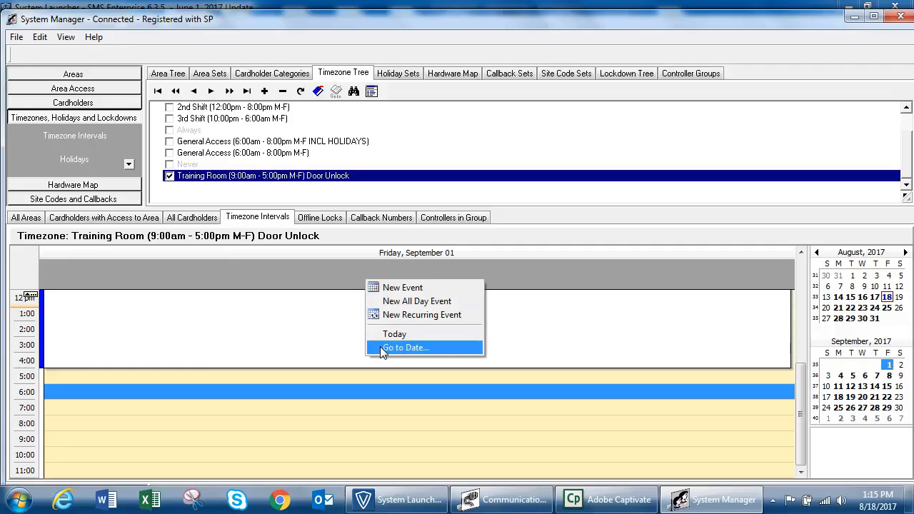
left_click(400, 348)
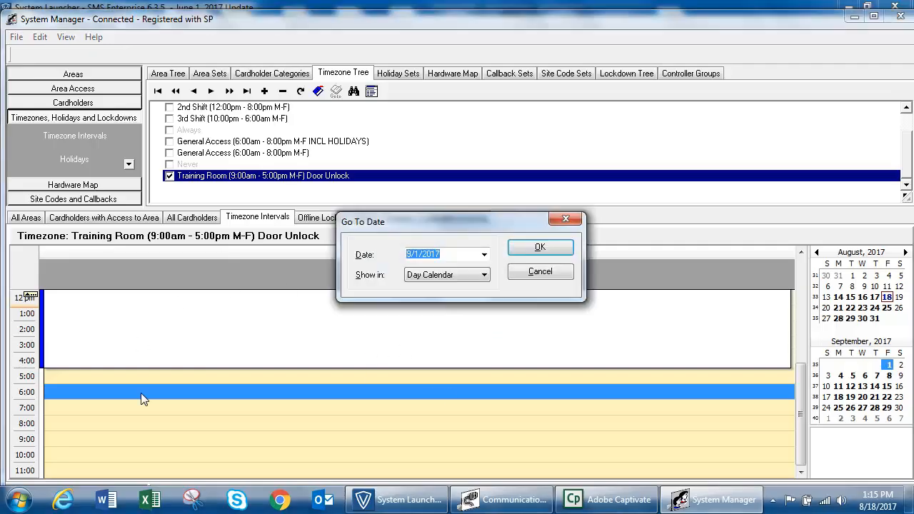
left_click(484, 278)
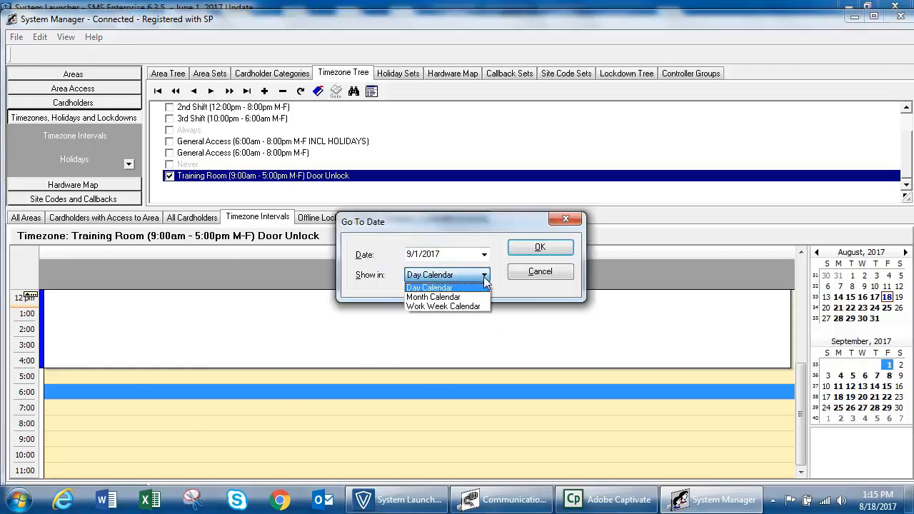
left_click(436, 297)
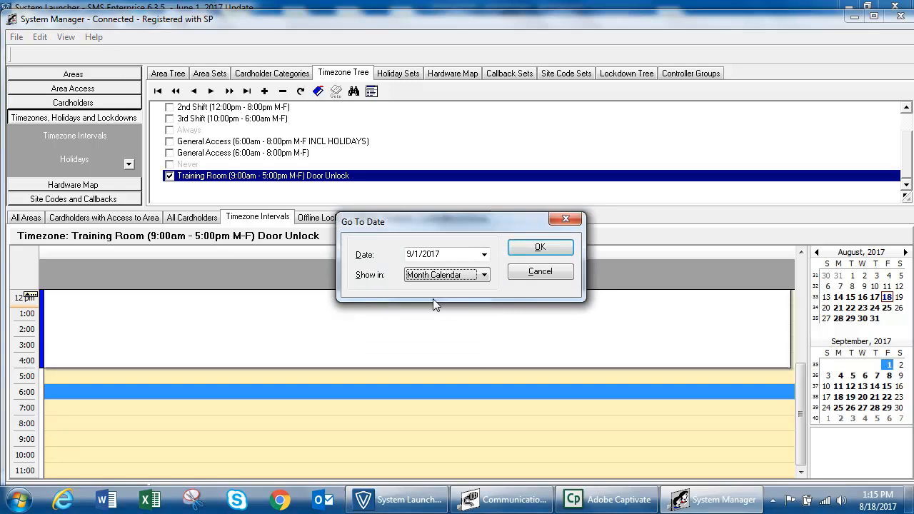
left_click(540, 248)
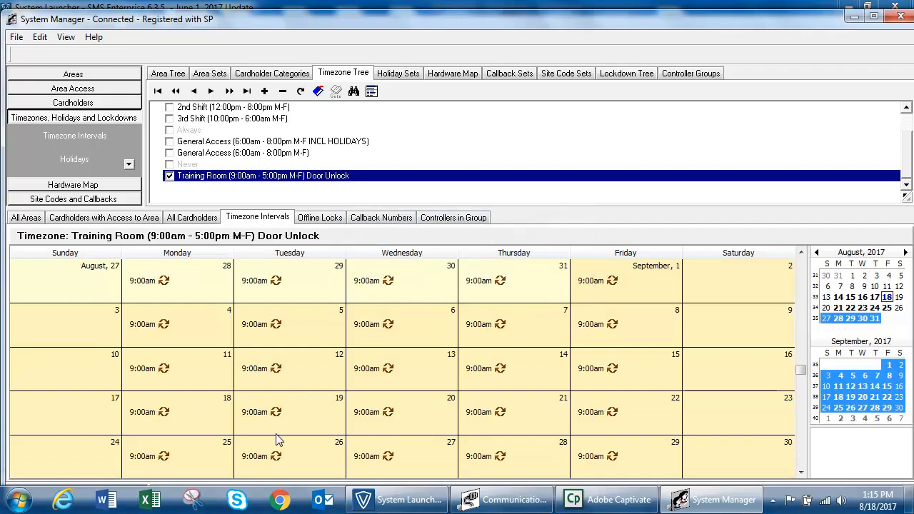
right_click(422, 330)
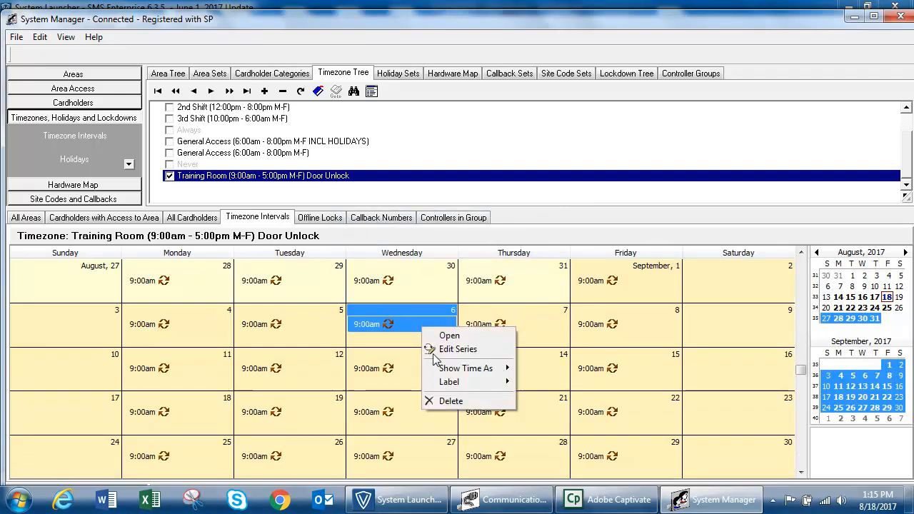
left_click(394, 346)
right_click(394, 344)
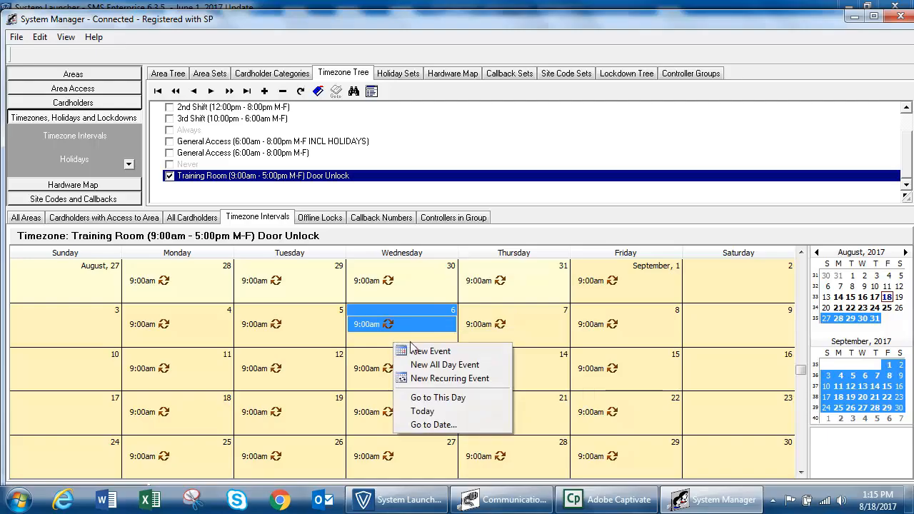
left_click(431, 426)
left_click(485, 276)
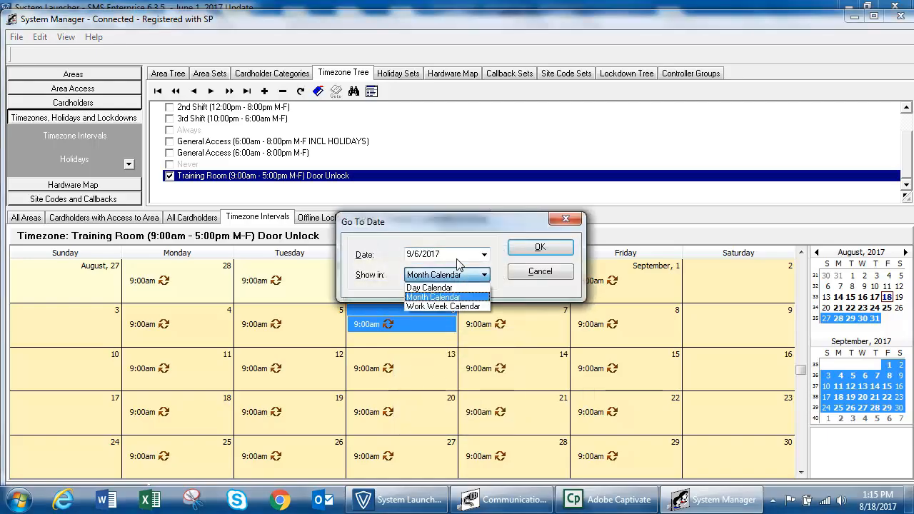
left_click(466, 308)
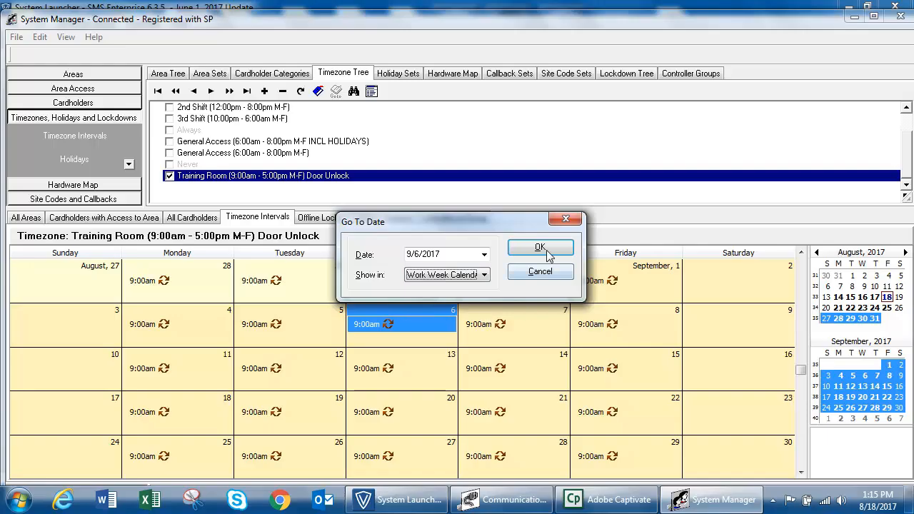
left_click(540, 247)
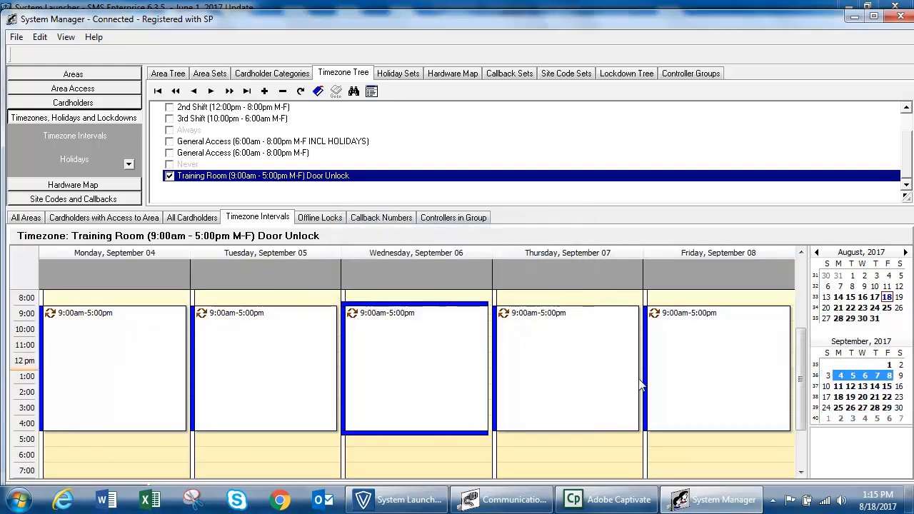
left_click(890, 366)
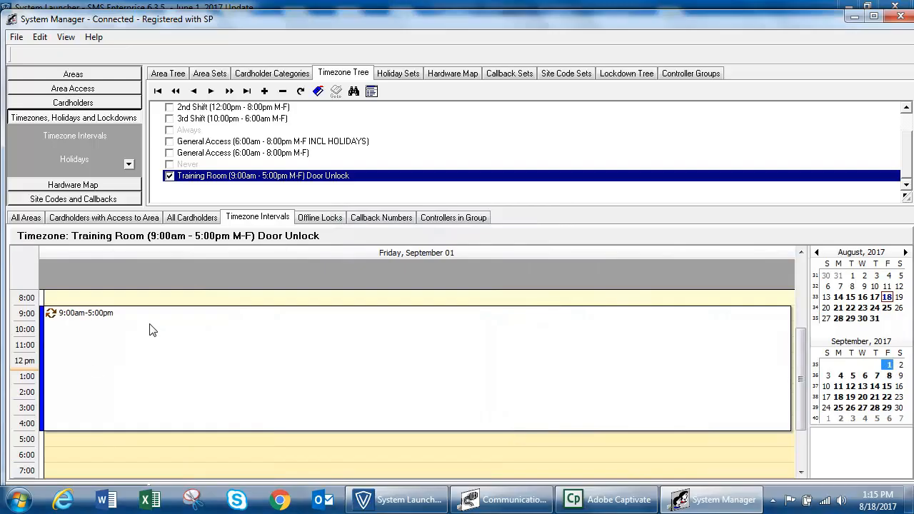
Create a recurring event on September 1 from 6:00 to 7:00 AM with a Daily pattern
right_click(162, 300)
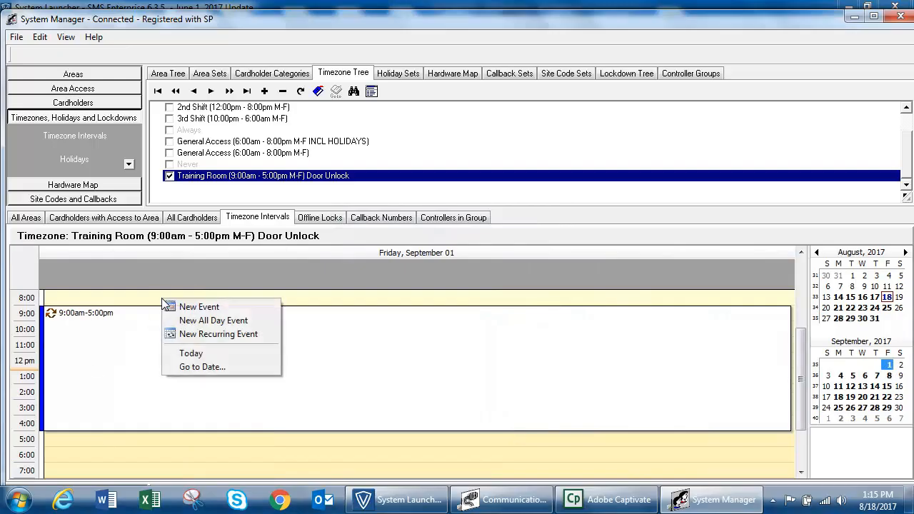
left_click(199, 338)
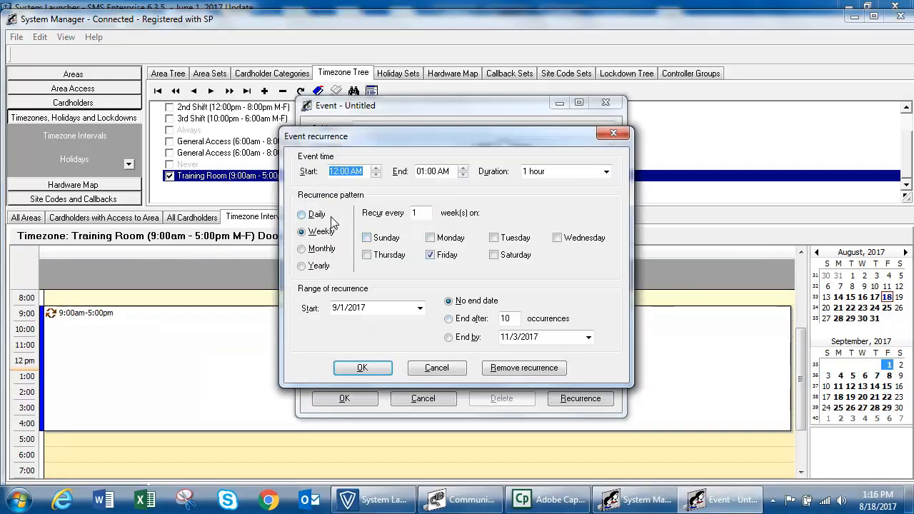
type("6")
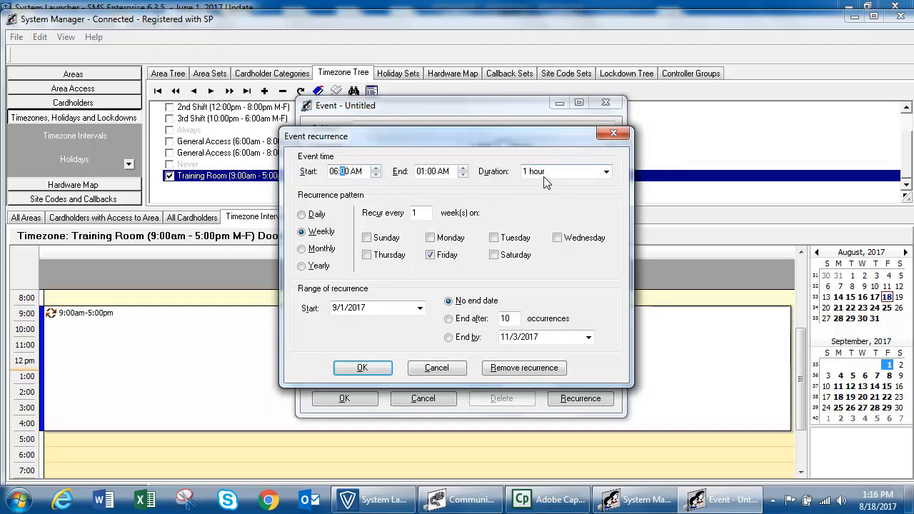
left_click(445, 173)
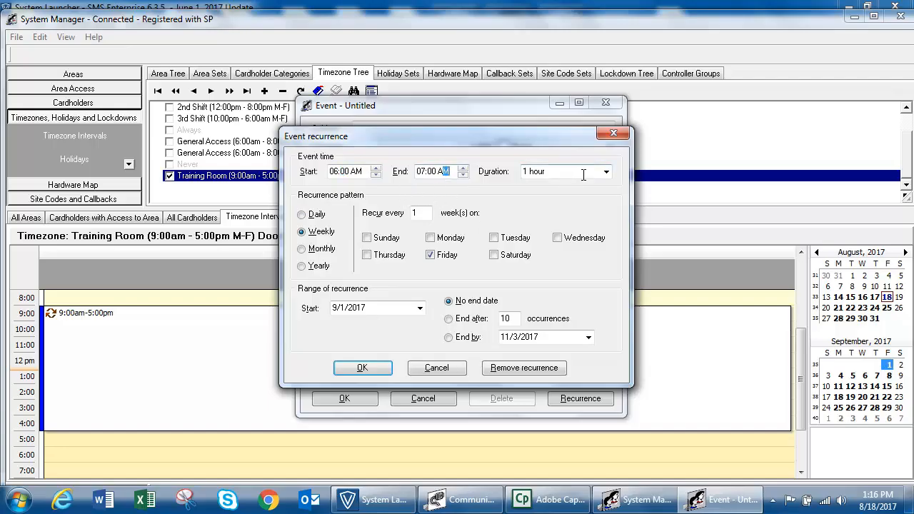
left_click(611, 176)
left_click(611, 176)
left_click(300, 215)
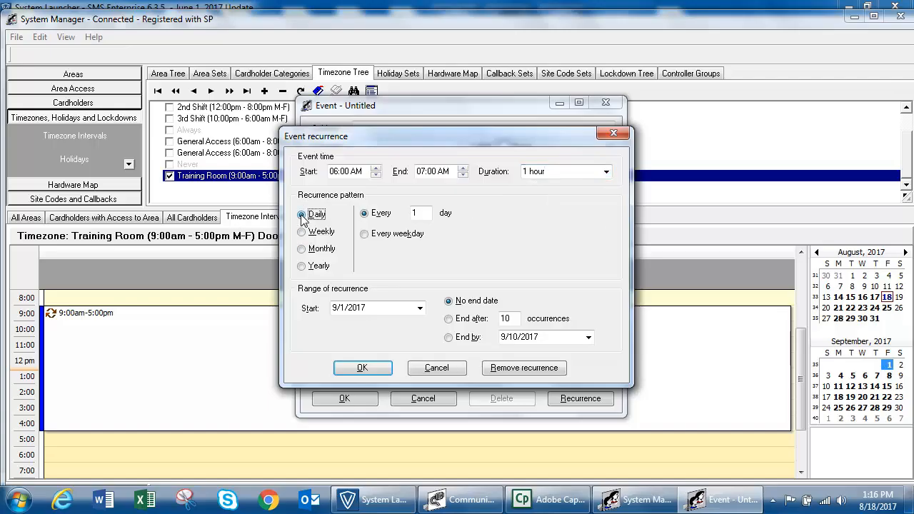
Try Daily every weekday, then Weekly on Monday through Thursday
double_click(426, 213)
left_click(362, 238)
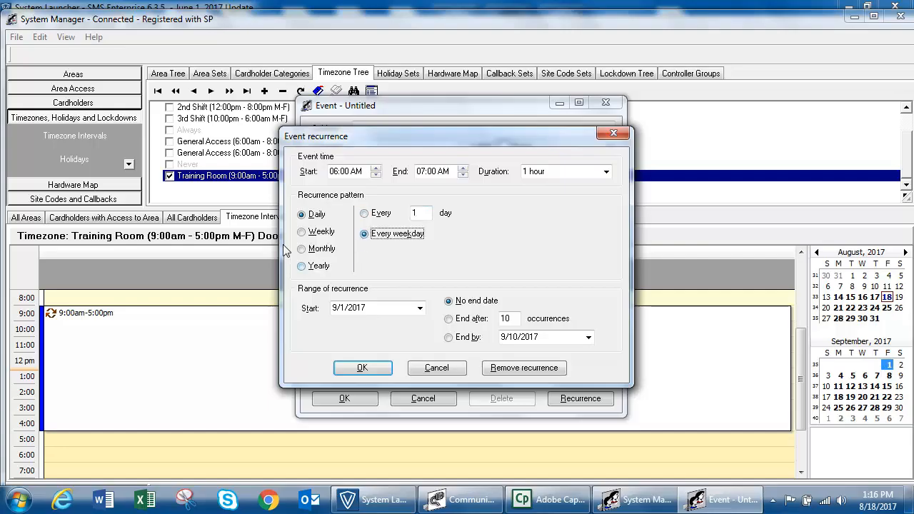
left_click(304, 235)
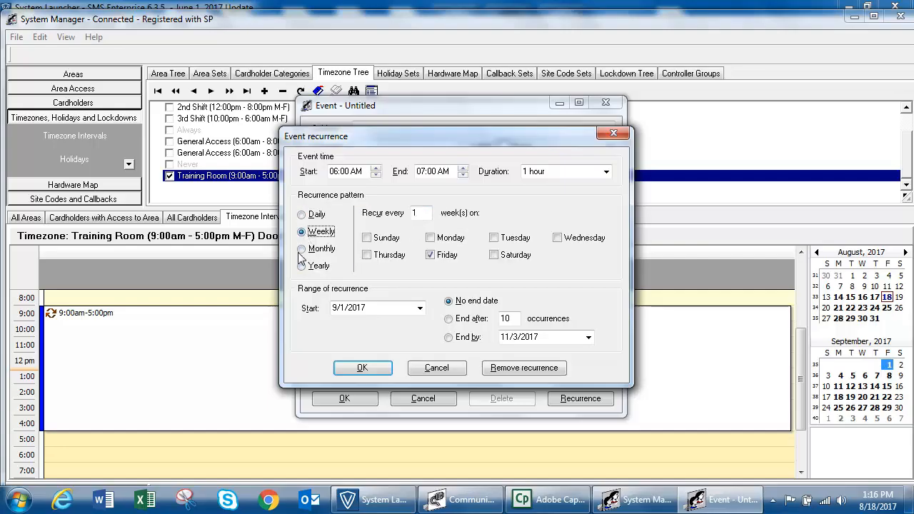
left_click(432, 240)
left_click(496, 239)
left_click(557, 238)
left_click(367, 256)
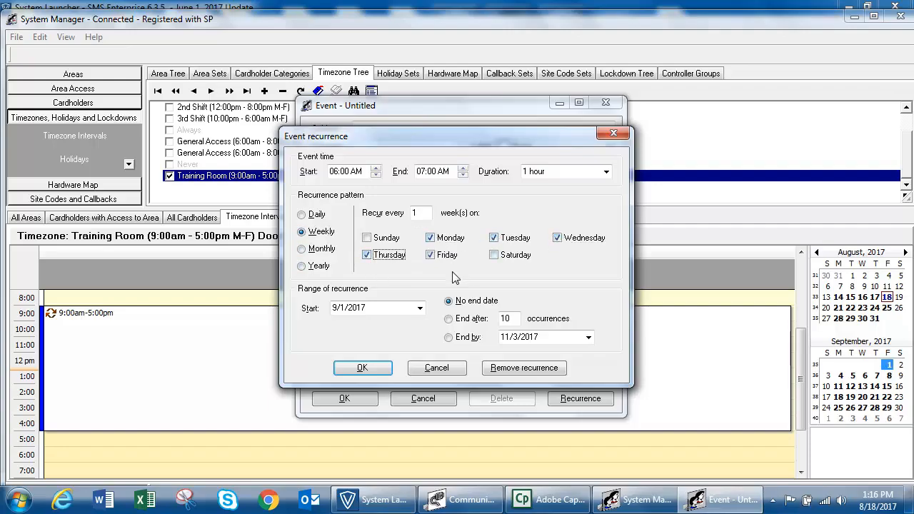
double_click(421, 213)
Switch to Monthly on day 14 of every 2 months
left_click(302, 249)
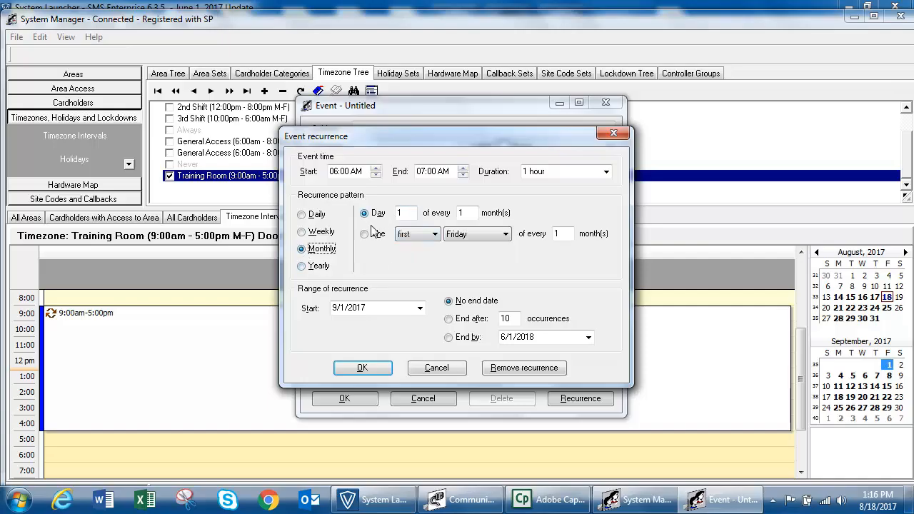
left_click(410, 215)
type("4")
key("Tab")
type("2")
Change the monthly pattern to the second Tuesday of every 4 months
left_click(365, 235)
left_click(420, 236)
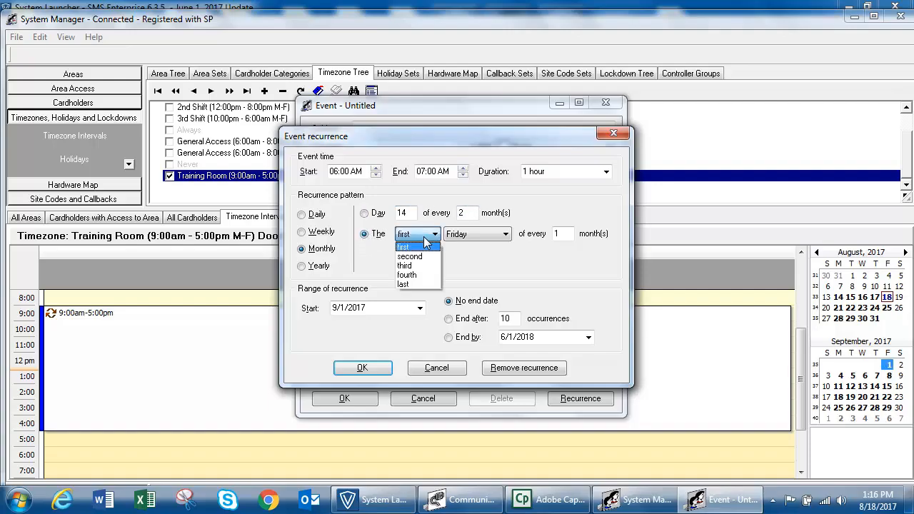
left_click(421, 257)
left_click(476, 235)
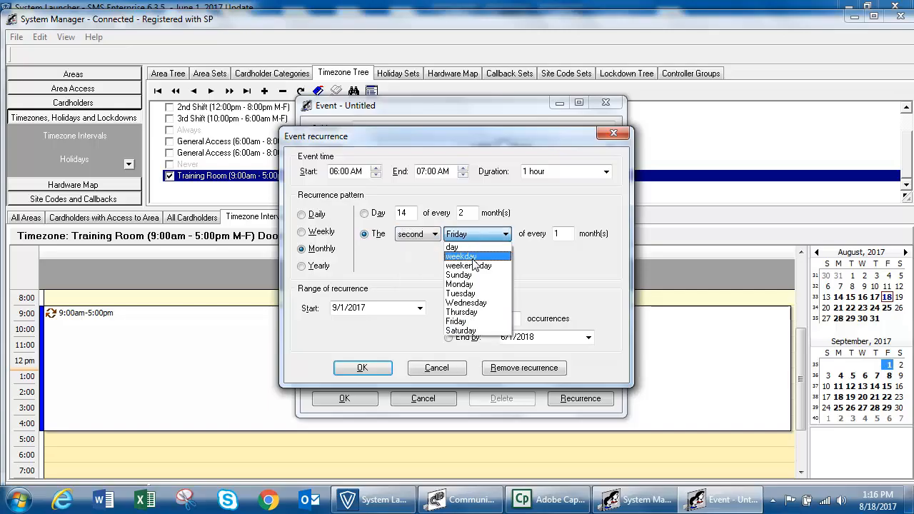
left_click(475, 294)
double_click(560, 234)
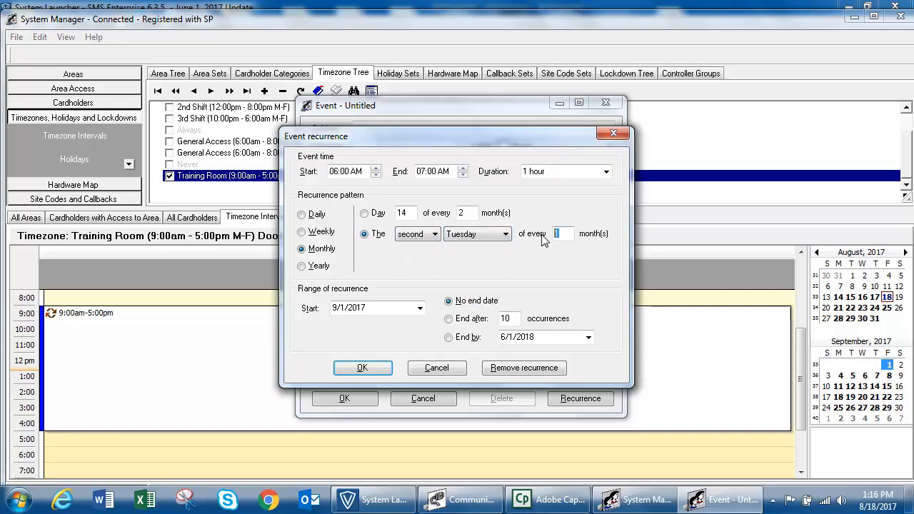
type("4")
Set a Yearly recurrence every July
left_click(318, 266)
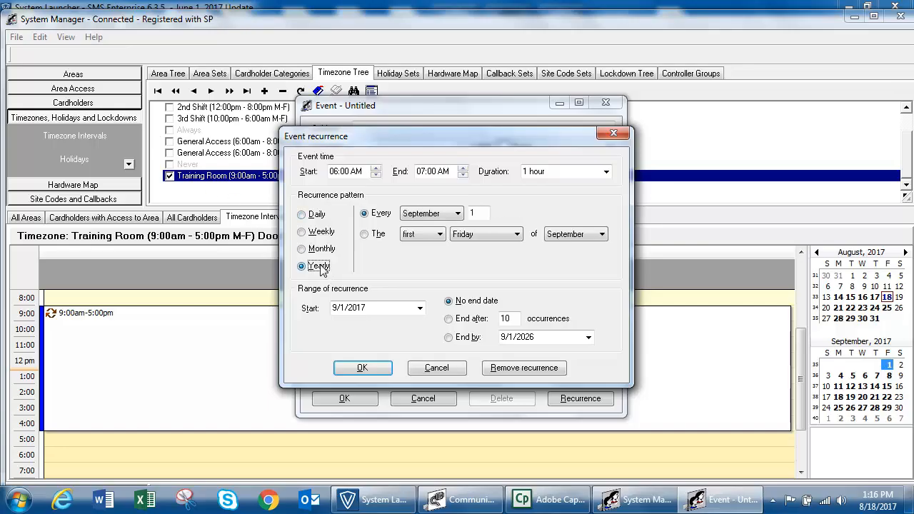
left_click(457, 214)
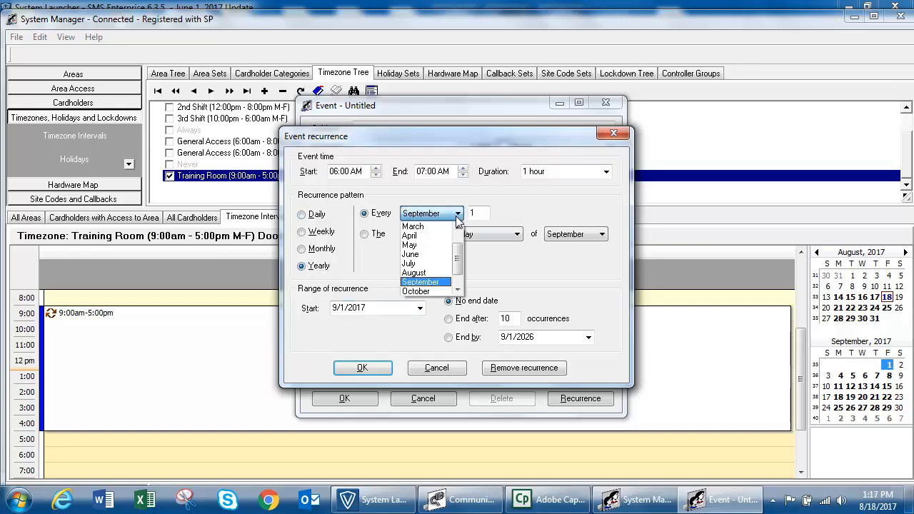
left_click(429, 263)
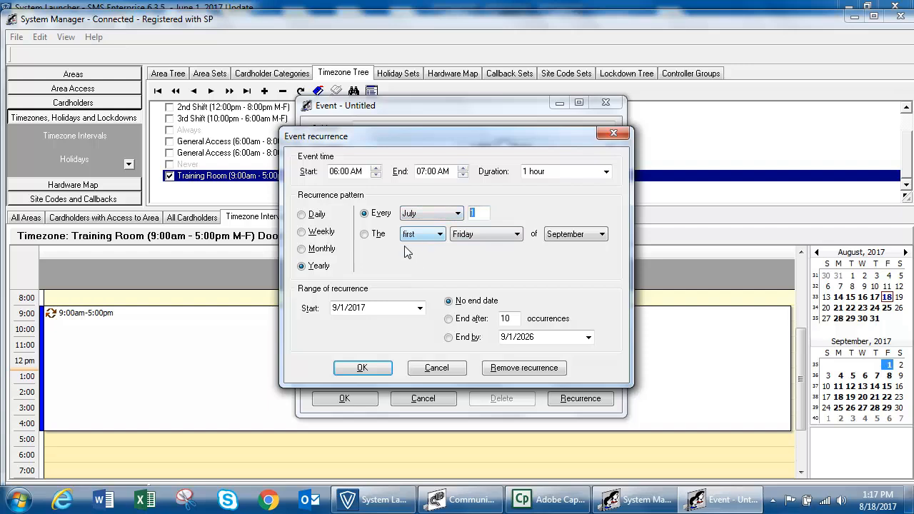
Try the second Wednesday of September, then switch the pattern to Weekly
left_click(365, 234)
left_click(418, 235)
left_click(425, 255)
left_click(486, 235)
left_click(493, 306)
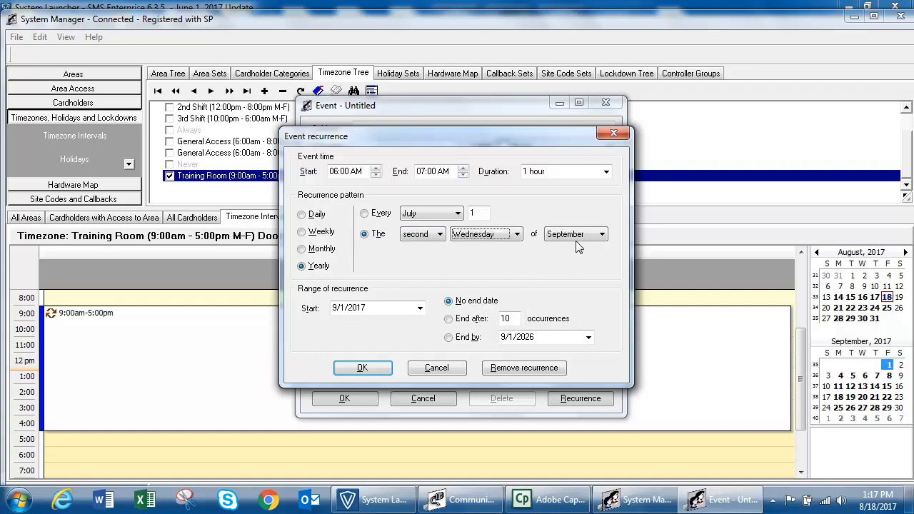
left_click(578, 237)
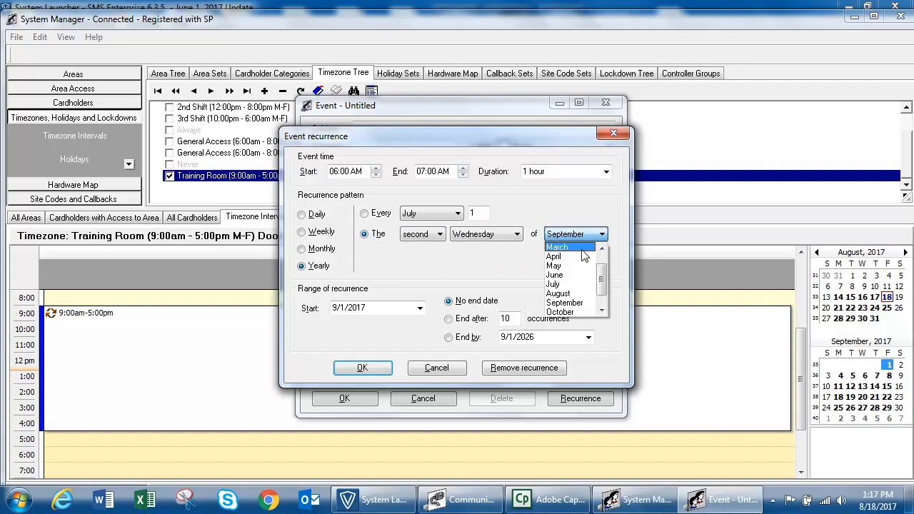
left_click(564, 303)
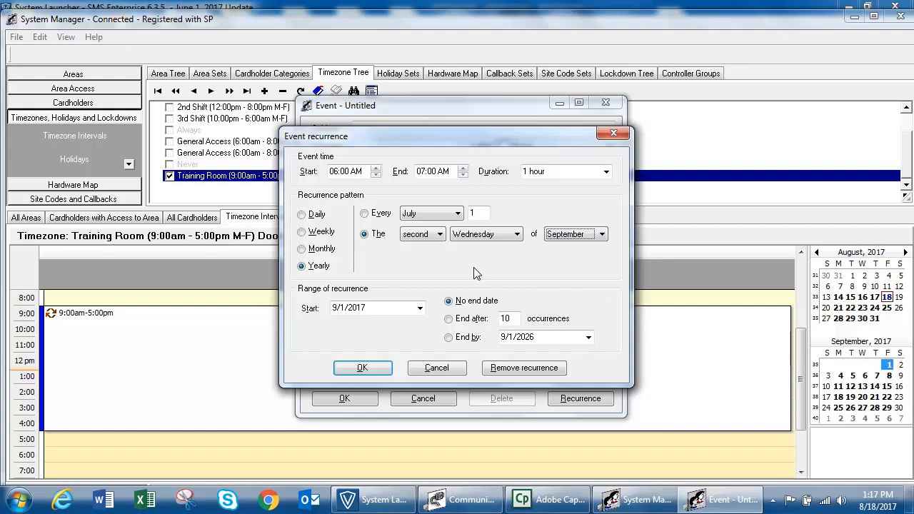
left_click(302, 233)
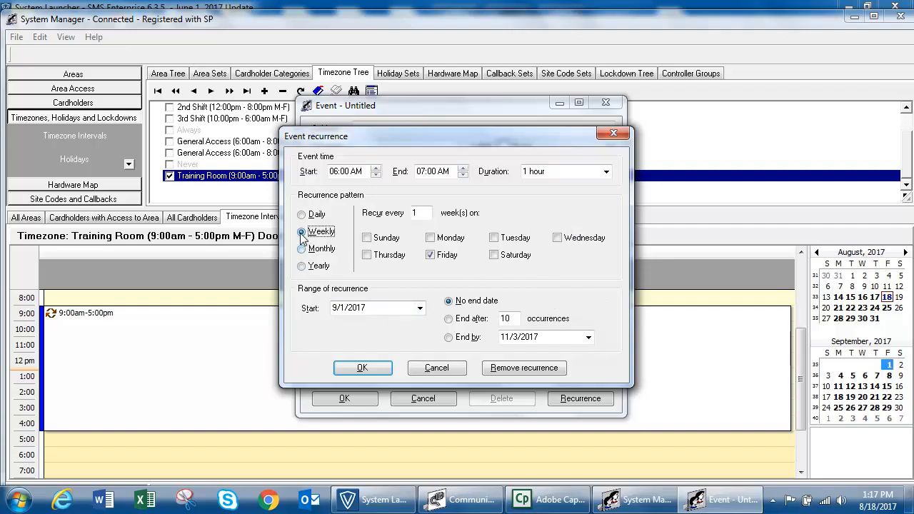
Add Monday, Tuesday, Wednesday and Thursday to the weekly recurrence days
left_click(431, 238)
left_click(496, 239)
left_click(558, 240)
left_click(367, 256)
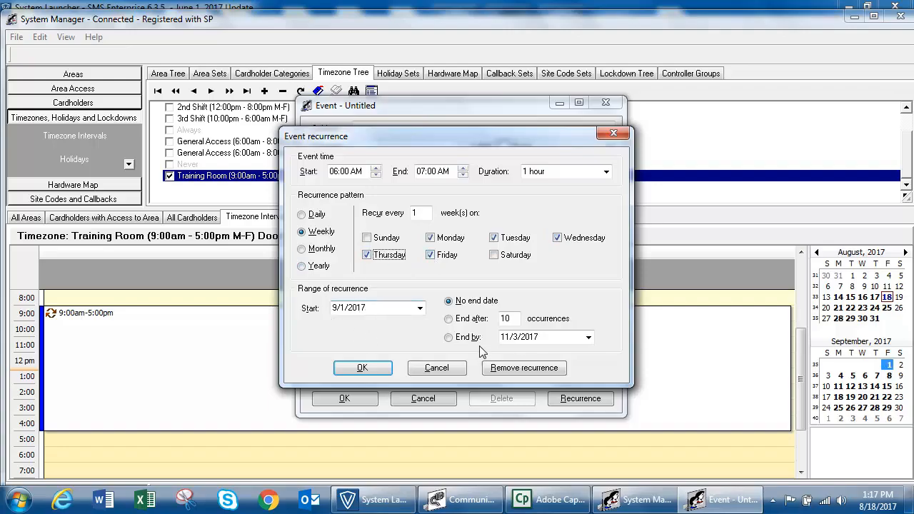
Make the recurrence end by September 30, 2017
left_click(451, 338)
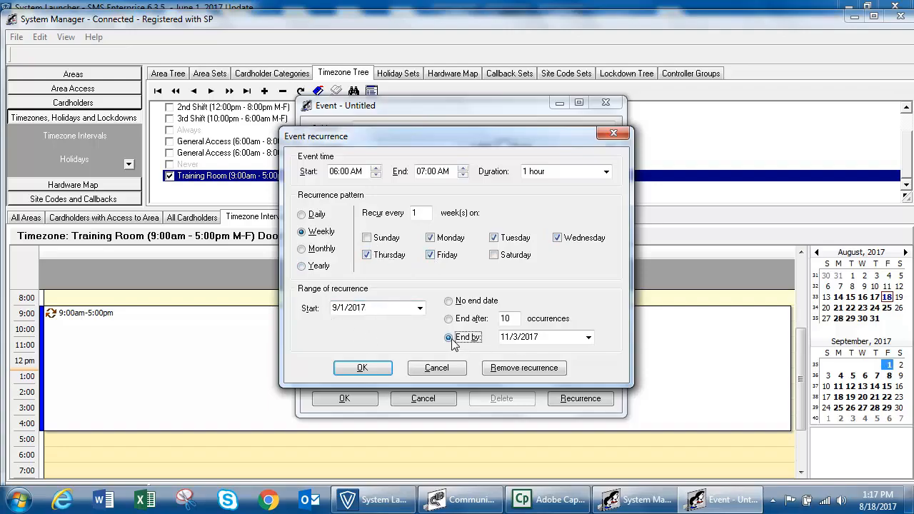
left_click(589, 337)
left_click(506, 352)
left_click(506, 352)
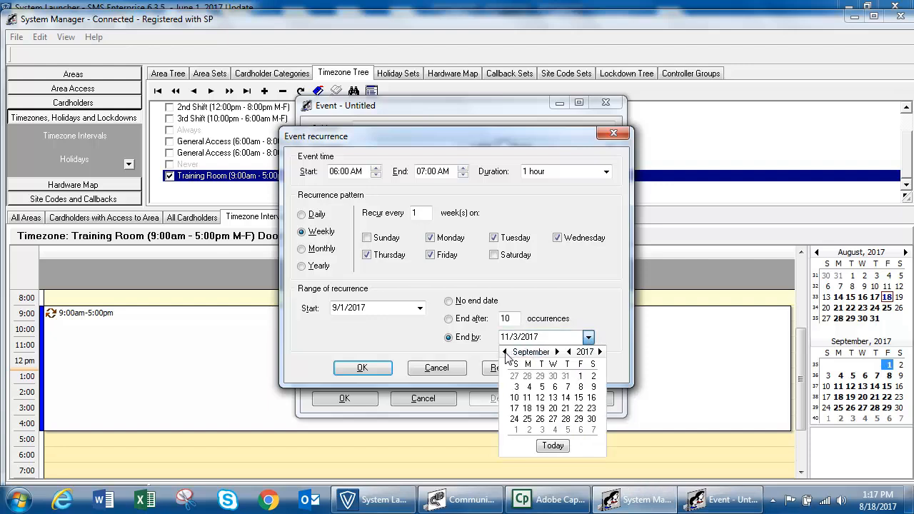
left_click(592, 419)
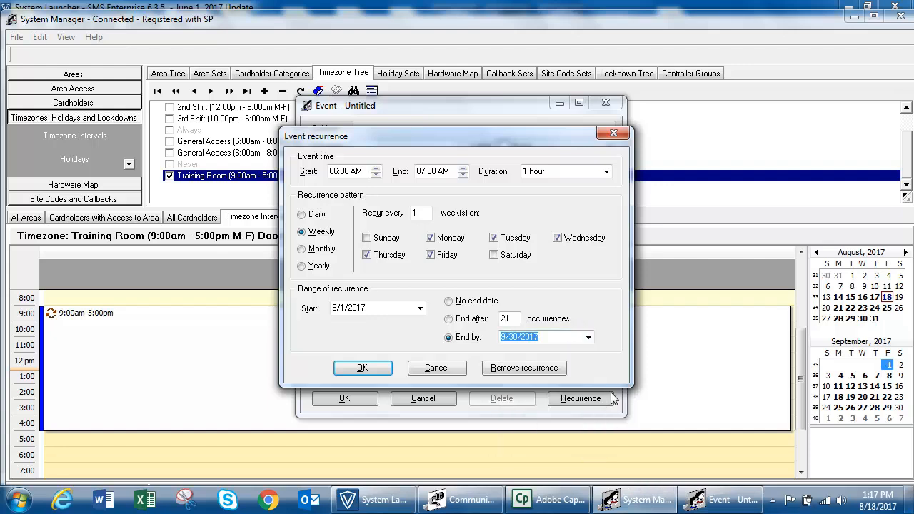
Save the recurring Training Early Meeting in Training Room 1, noted 'Early morning meeting', shown as Busy
left_click(365, 367)
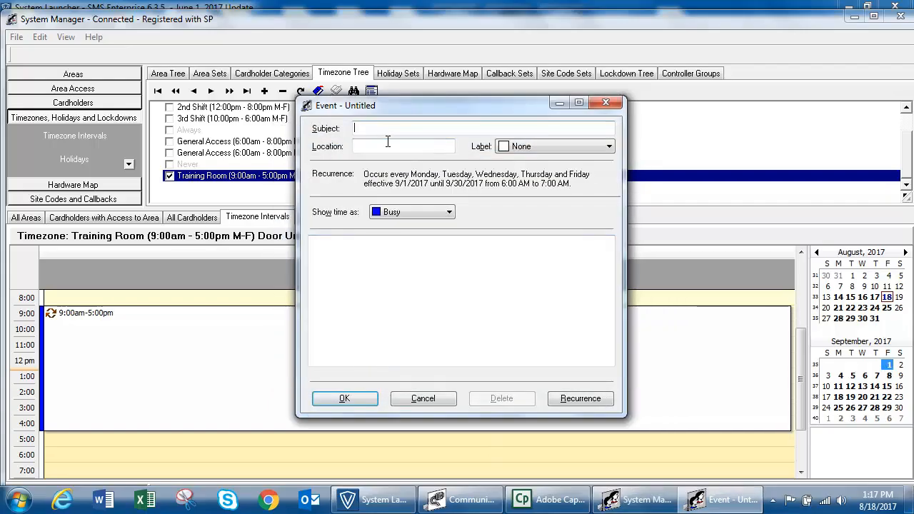
type("Training Room 1")
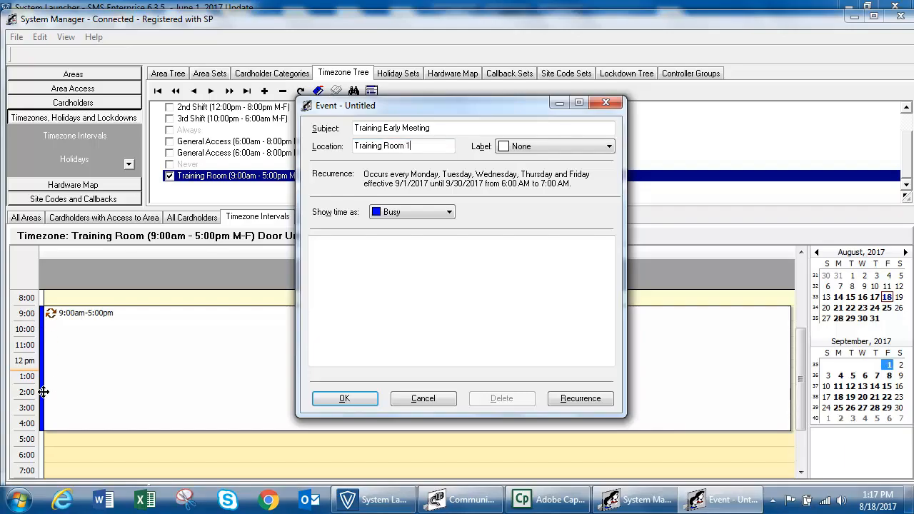
left_click(446, 212)
left_click(449, 213)
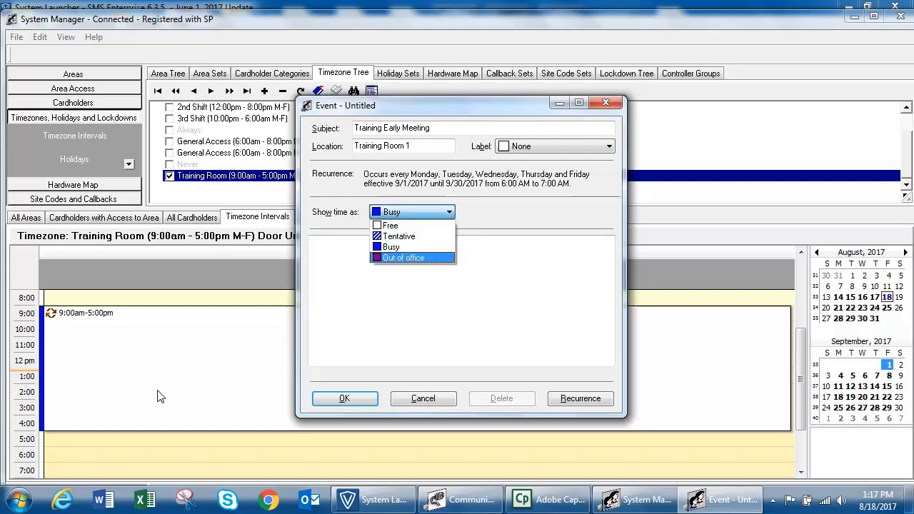
left_click(413, 328)
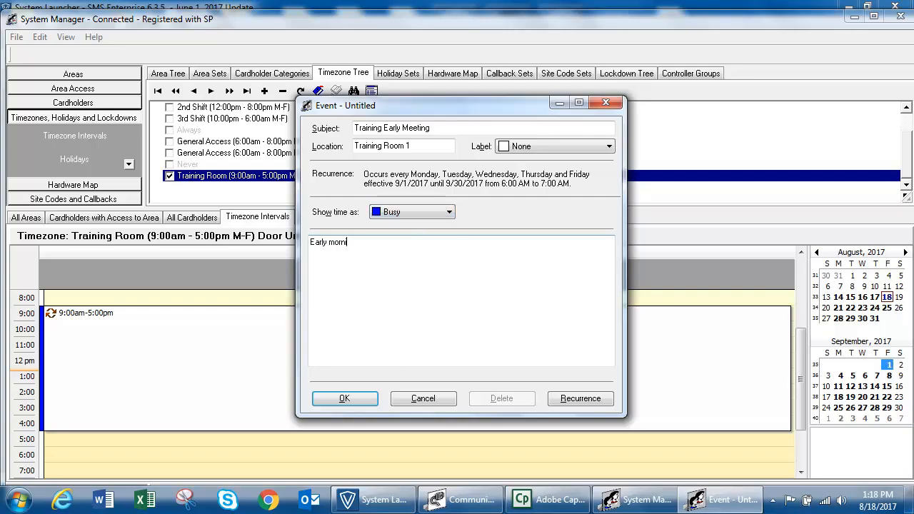
type("ting")
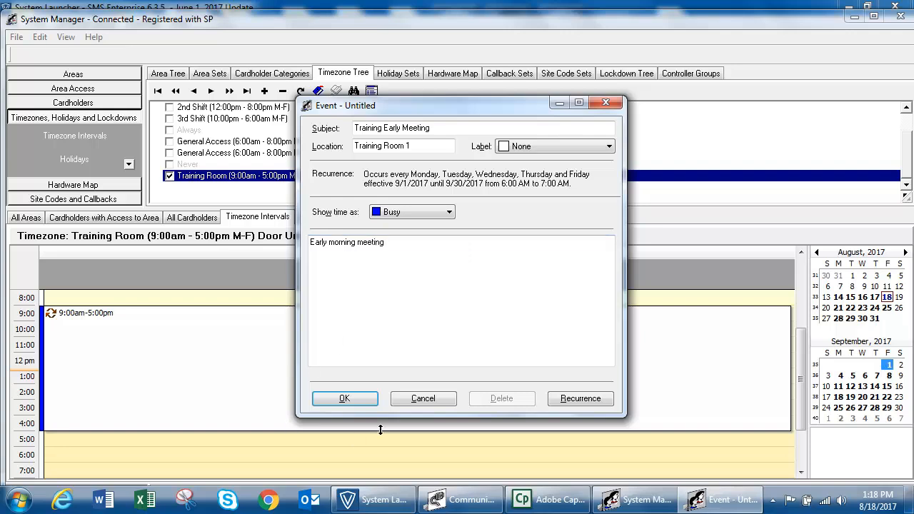
left_click(343, 401)
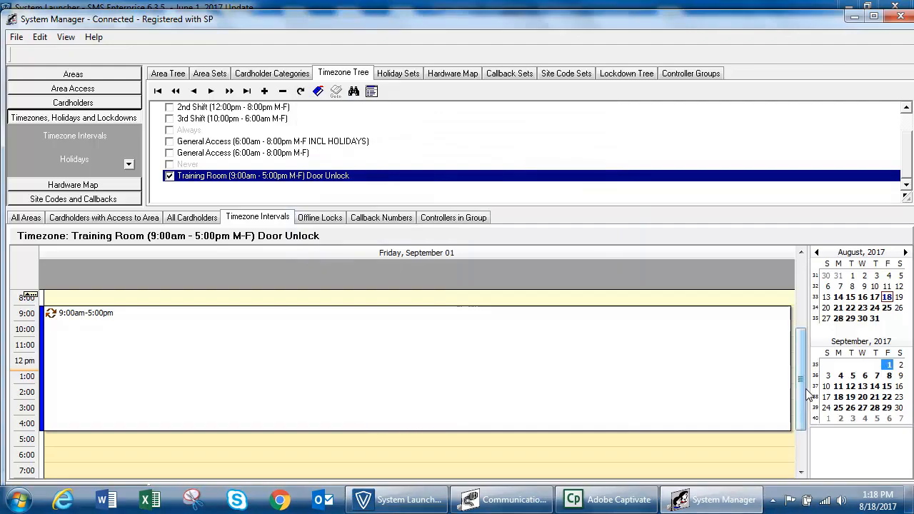
scroll(803, 388, "up", 3)
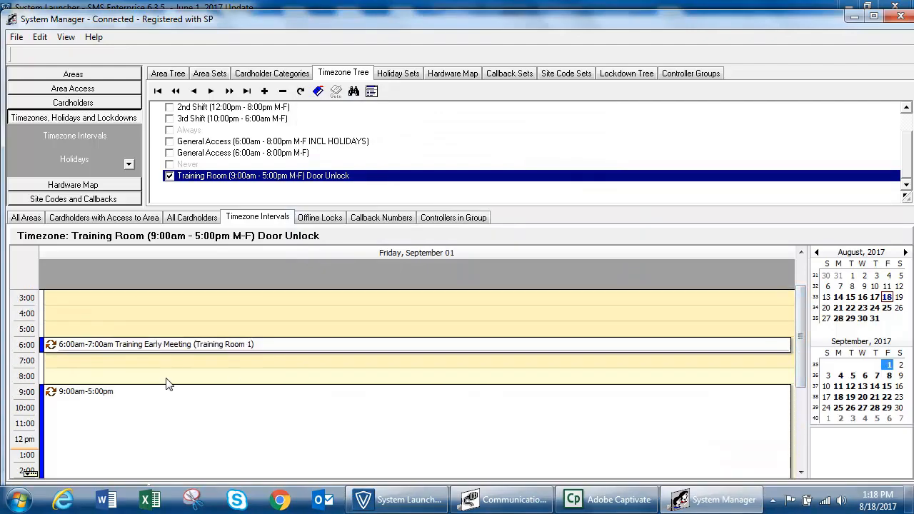
Go to Thursday, September 14 and display it in the Work Week Calendar view
left_click(851, 387)
left_click(863, 387)
left_click(875, 387)
right_click(451, 308)
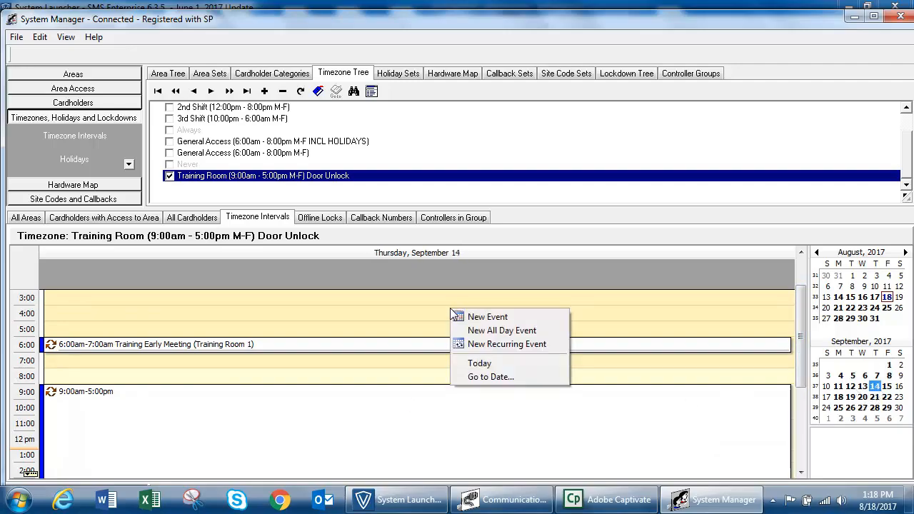
left_click(469, 379)
left_click(479, 277)
left_click(468, 307)
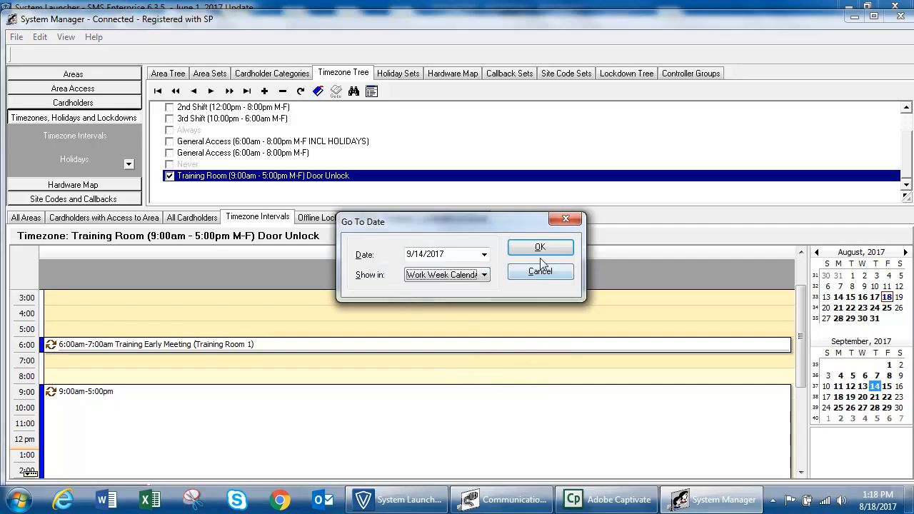
left_click(542, 249)
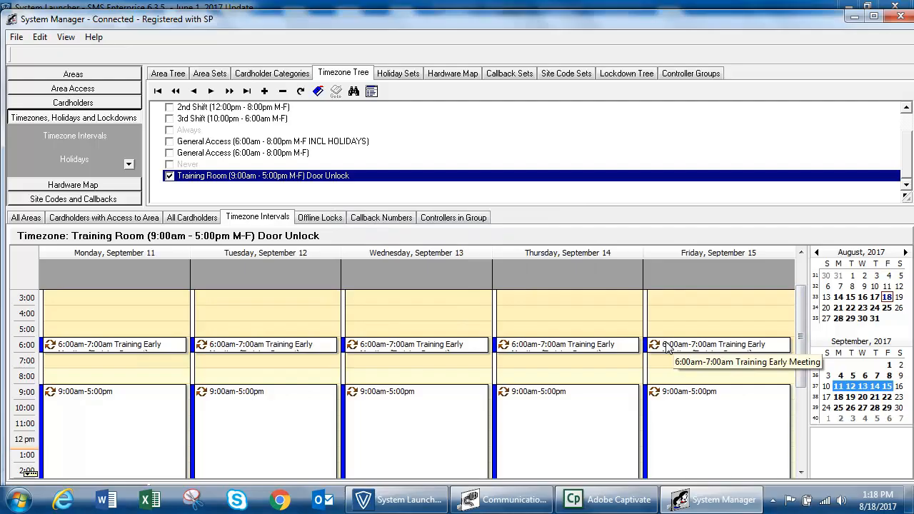
Delete just this occurrence of Thursday's 6:00am Training Early Meeting
left_click(605, 352)
right_click(605, 352)
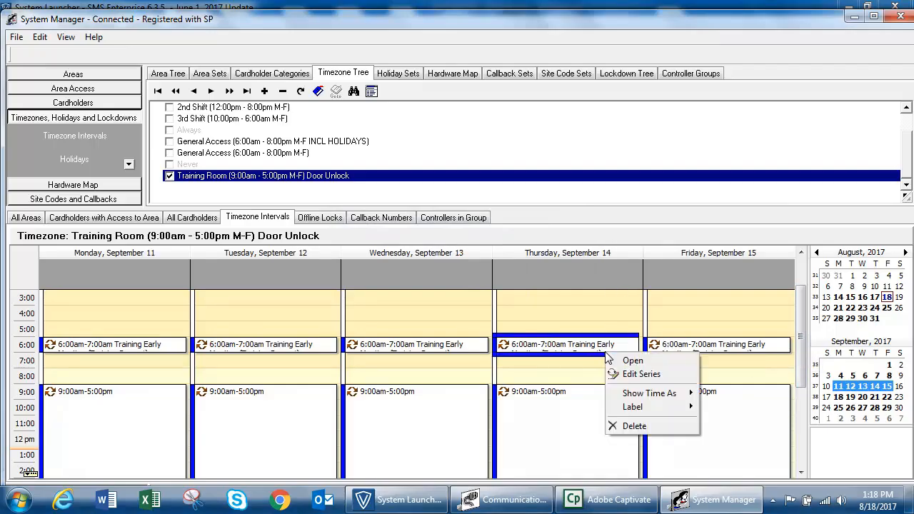
left_click(628, 427)
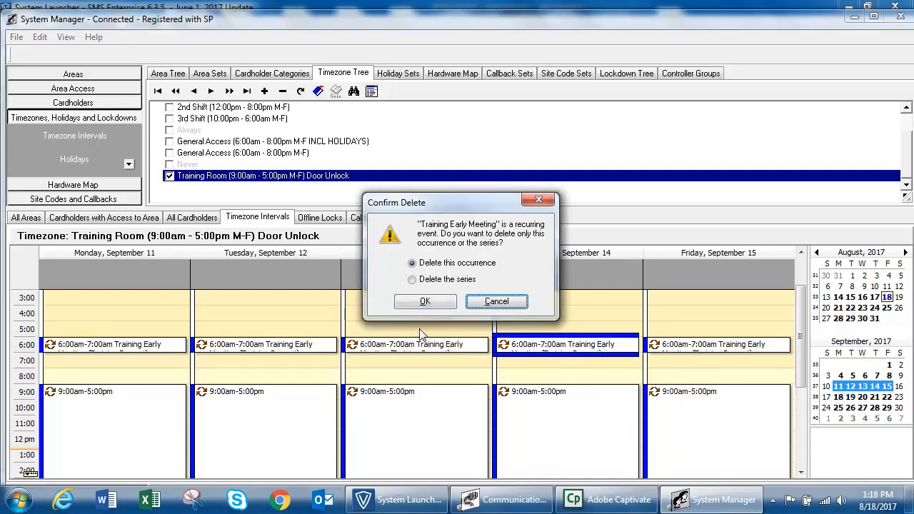
left_click(425, 302)
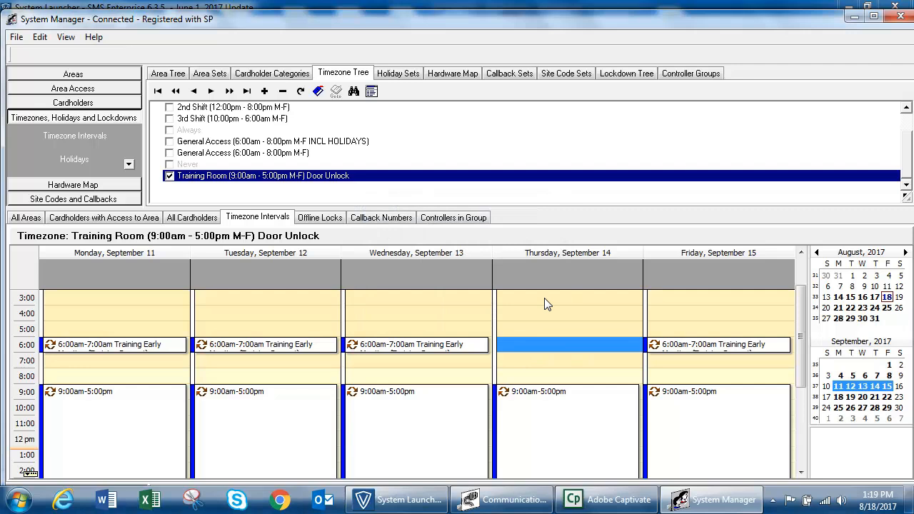
Extend Wednesday's unlock block to end at 6:00pm and shorten Tuesday's to end at 3:00pm
scroll(572, 338, "down", 1)
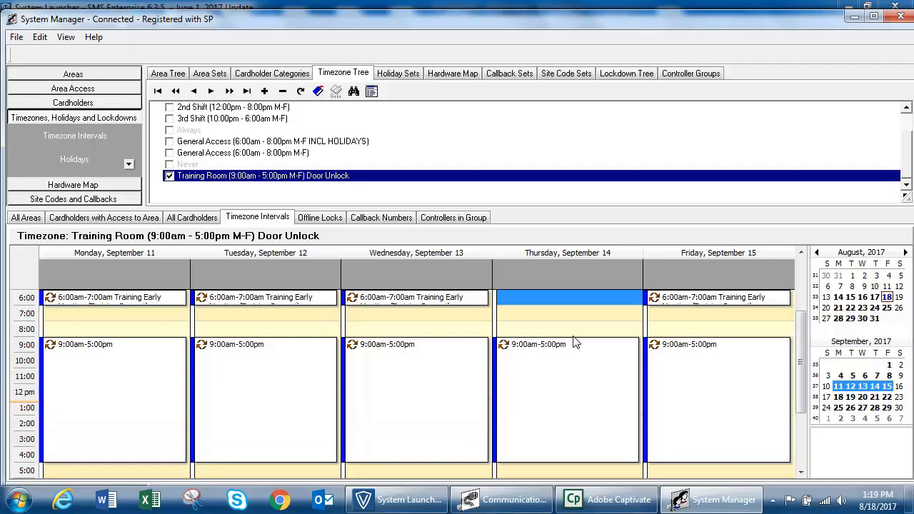
scroll(576, 342, "down", 1)
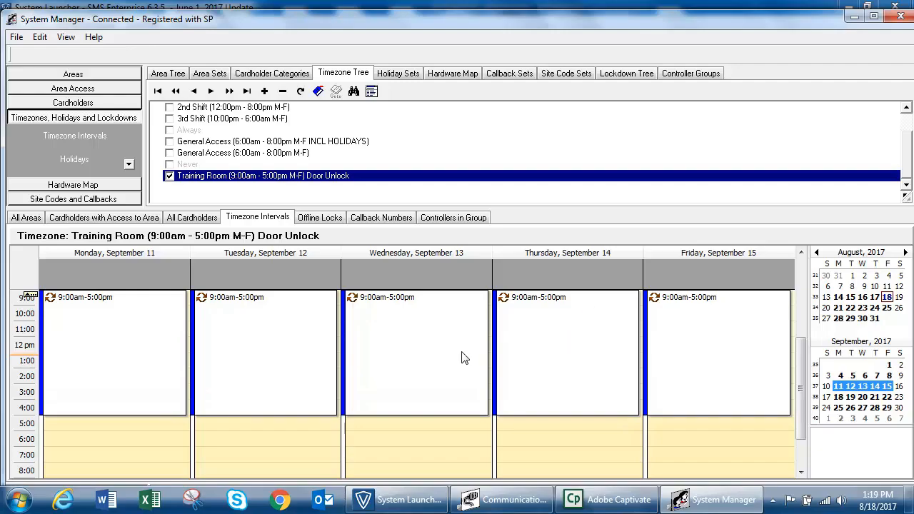
left_click(431, 416)
left_click_drag(431, 418, 431, 431)
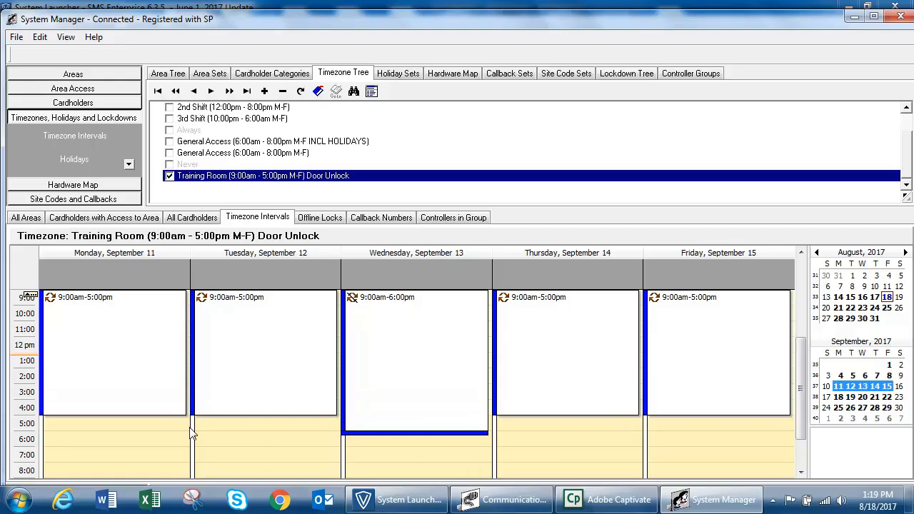
left_click(294, 414)
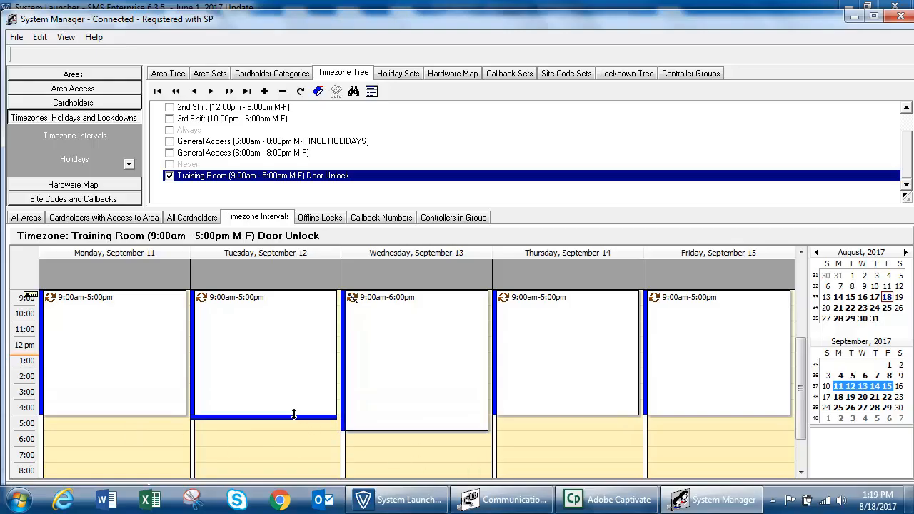
left_click_drag(294, 414, 295, 371)
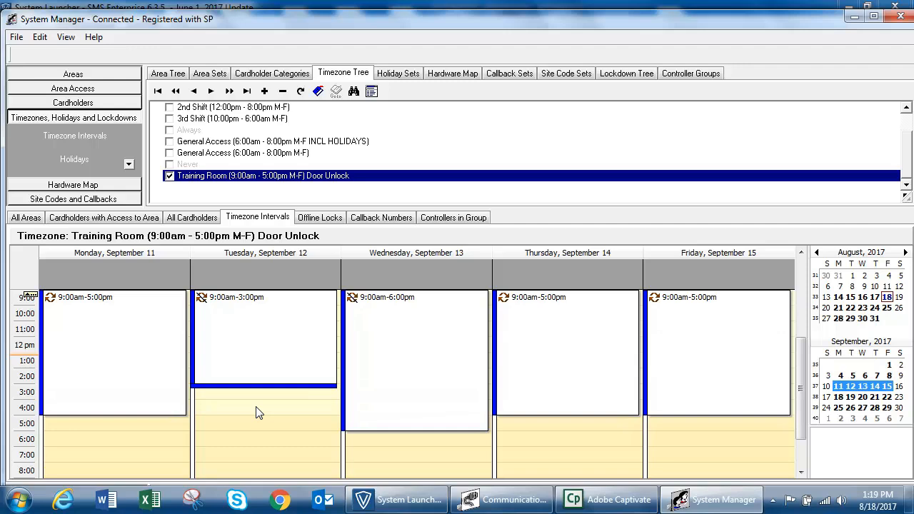
In Automatic Overrides, open task 76, Training Room 1's Unlock Reader Indefinitely
left_click(898, 15)
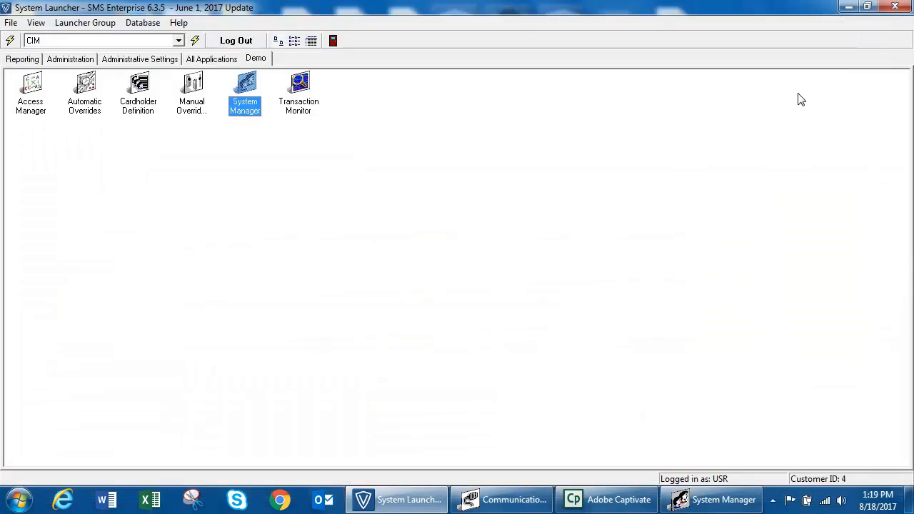
left_click(88, 92)
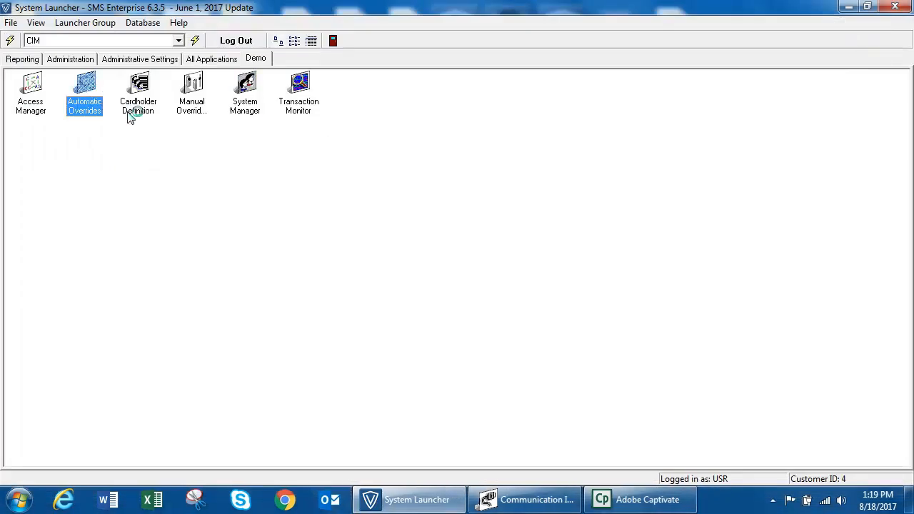
double_click(87, 91)
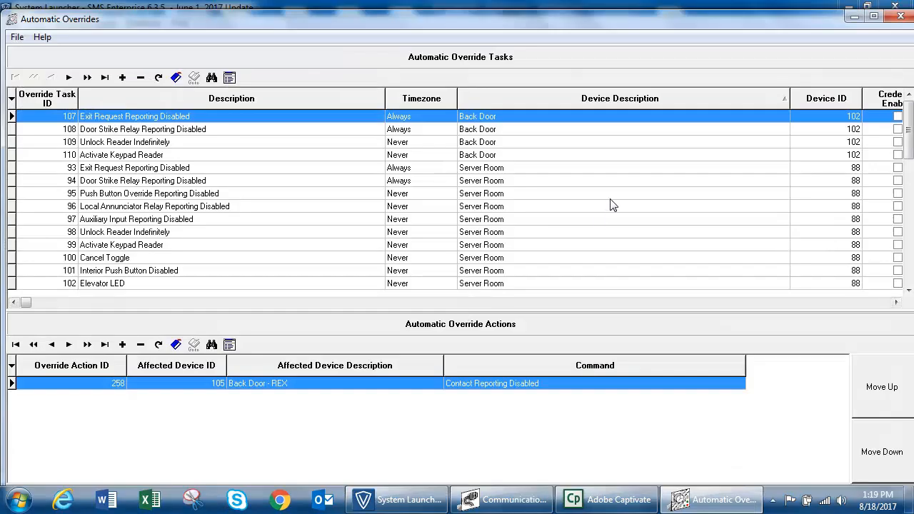
left_click(649, 198)
scroll(650, 197, "down", 11)
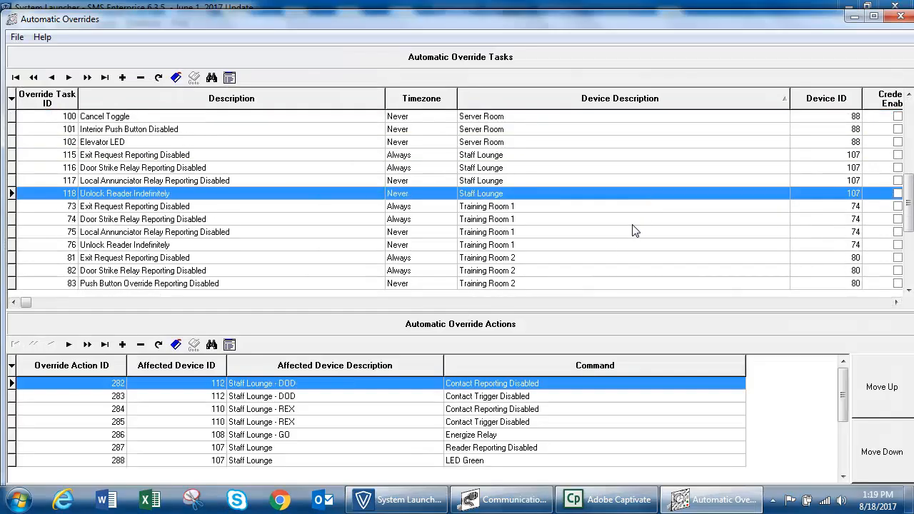
left_click(620, 245)
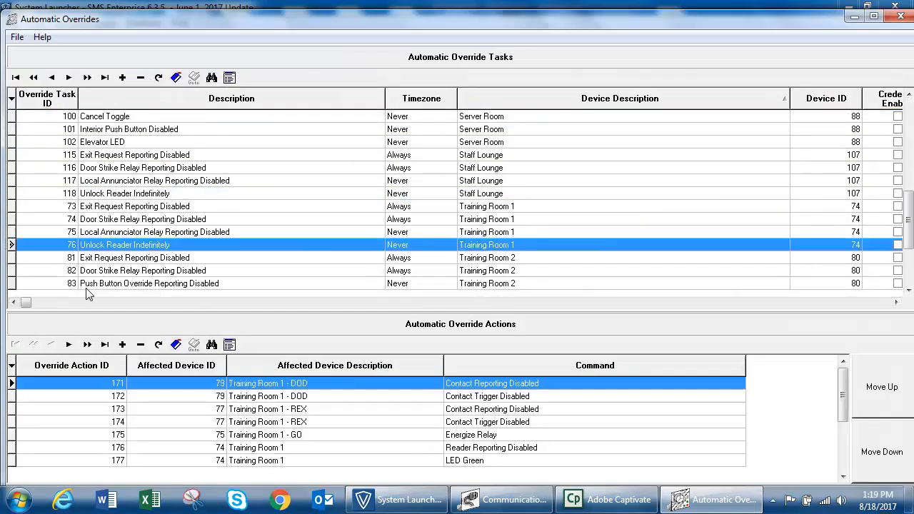
double_click(125, 246)
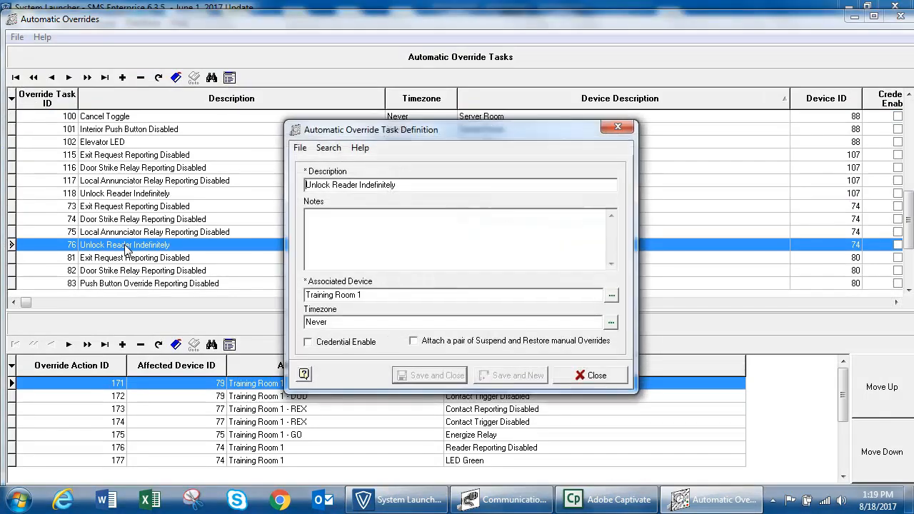
Set the task's timezone to Training Room (9:00am - 5:00pm M-F) Door Unlock
double_click(347, 322)
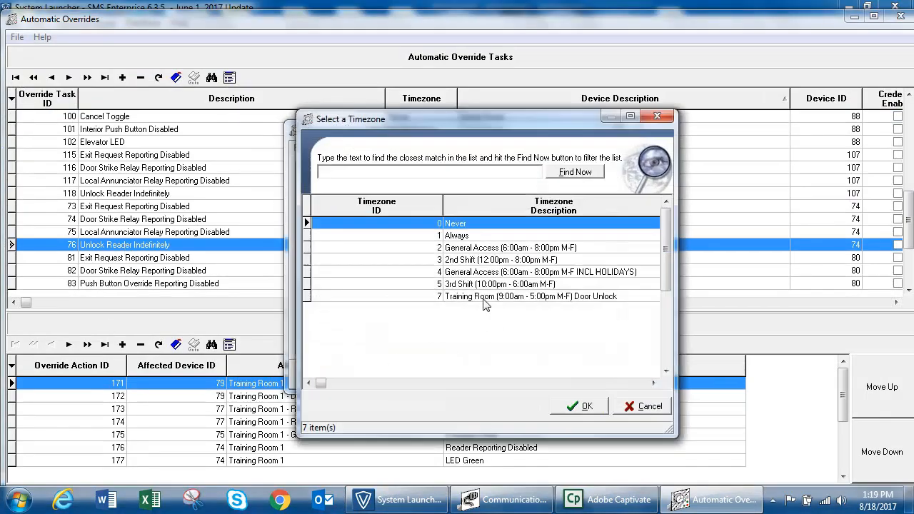
left_click(429, 297)
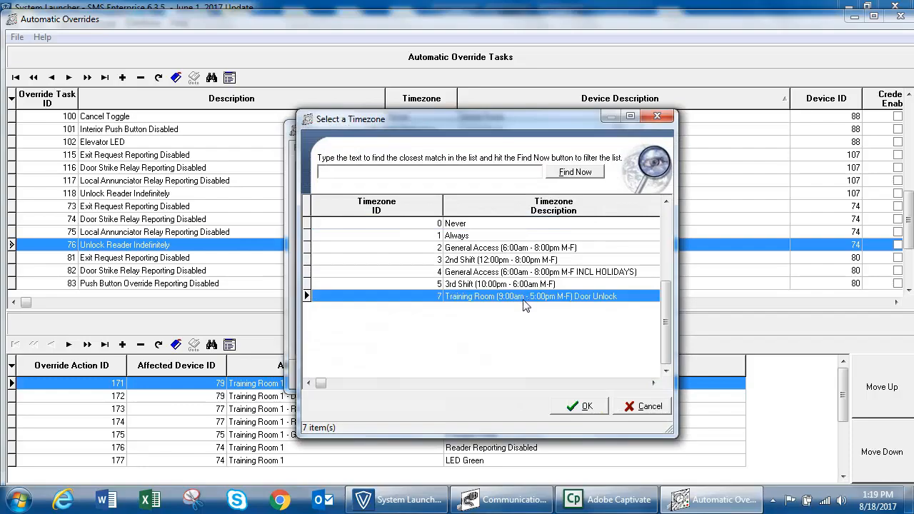
left_click(587, 406)
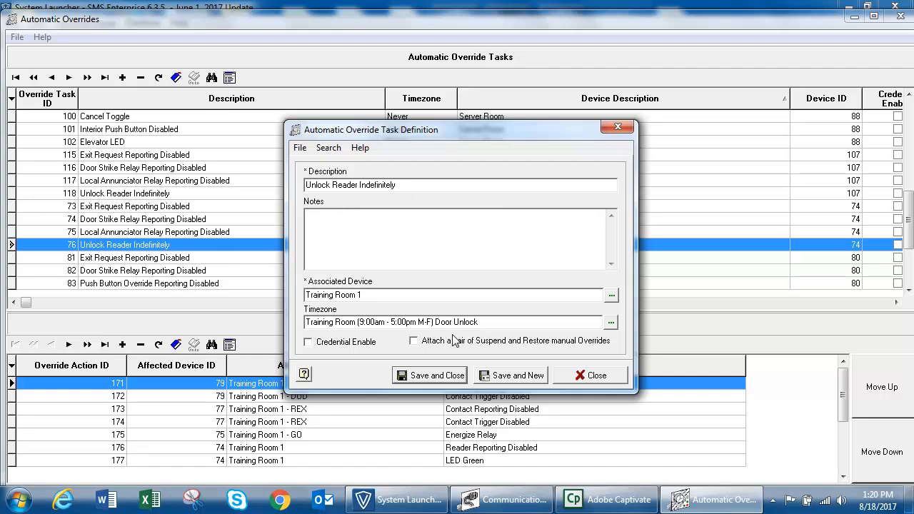
Turn on Credential Enable and the Suspend/Restore manual override pair, then save task 76
left_click(355, 344)
left_click(414, 342)
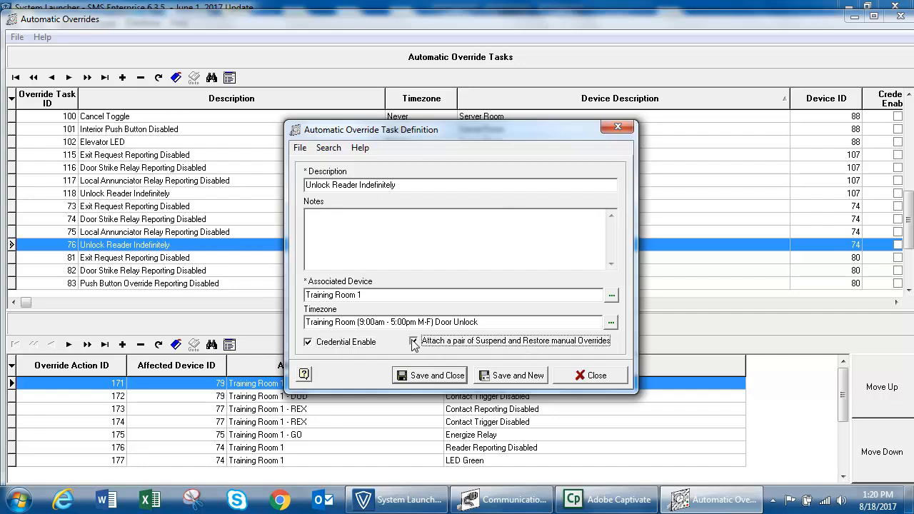
left_click(437, 376)
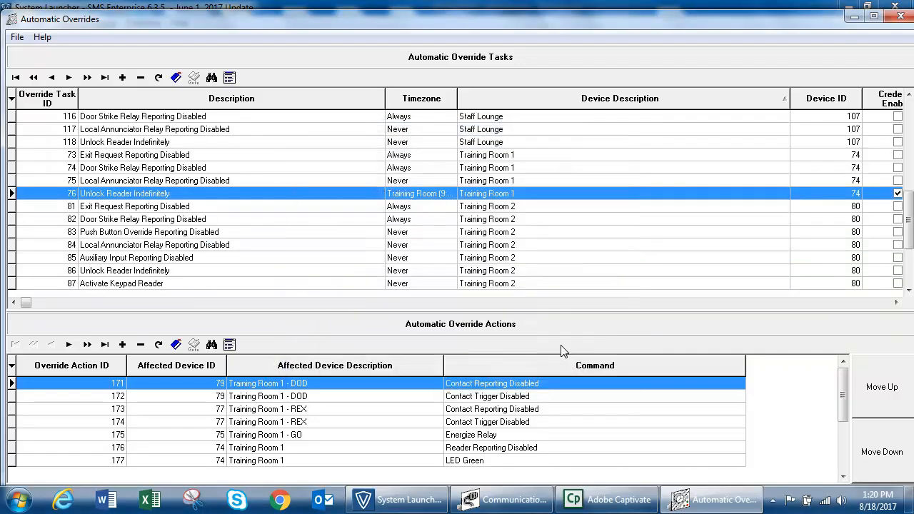
Switch from Automatic Overrides to the Manual Override Execution application
left_click(899, 15)
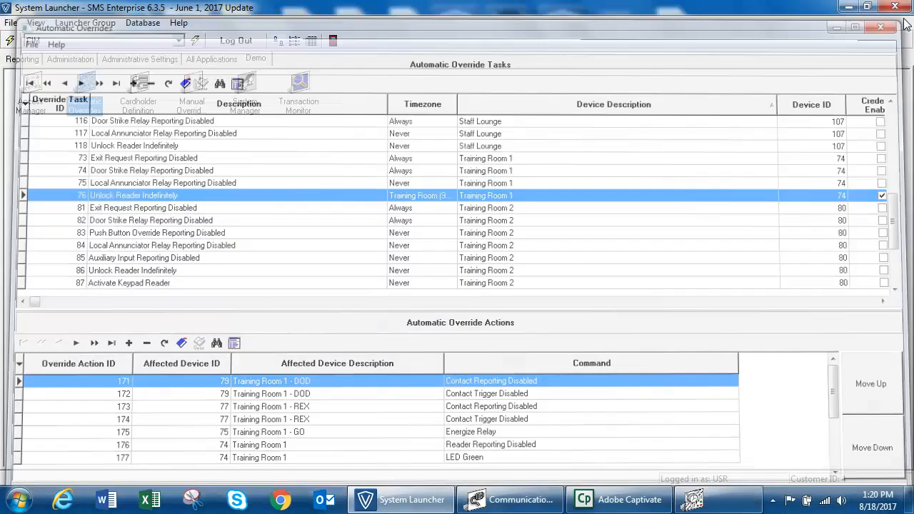
left_click(185, 85)
double_click(185, 85)
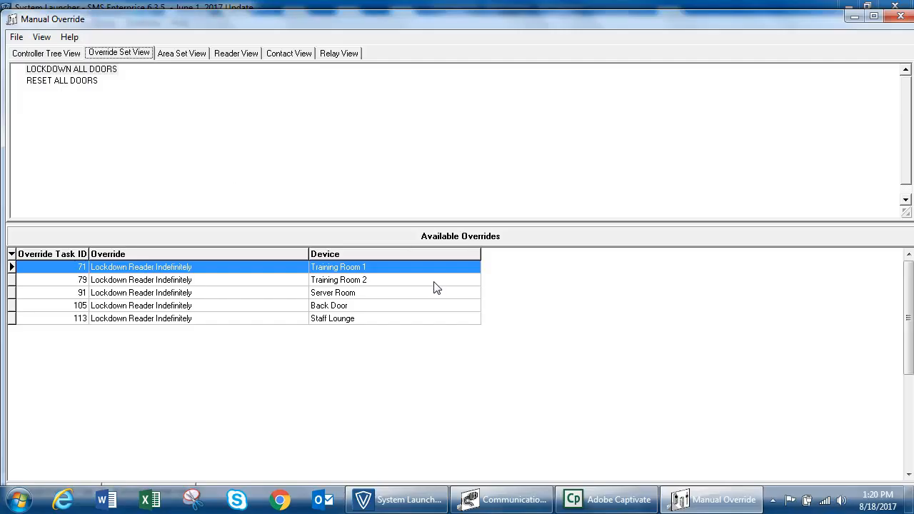
List Training Room 1's overrides by reader, checking the Suspend and Restore Automatic Override entries
left_click(240, 55)
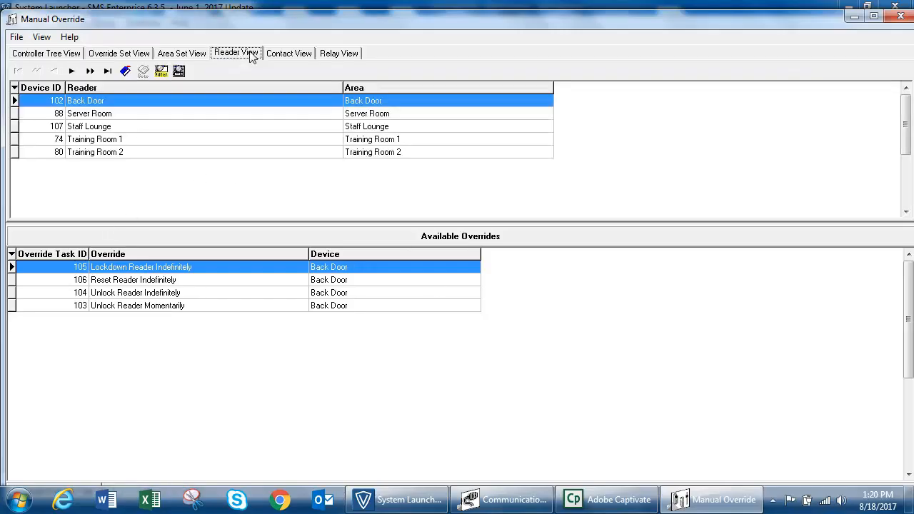
left_click(172, 141)
left_click(120, 298)
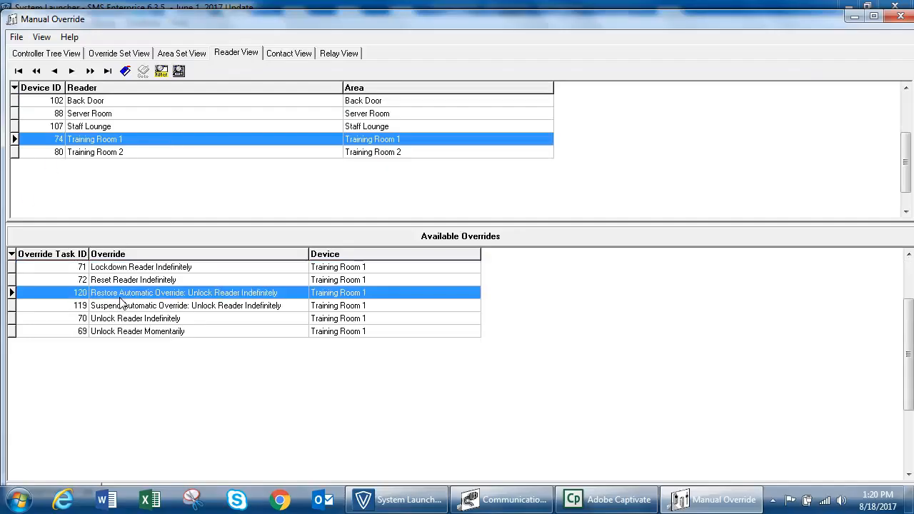
left_click(121, 306)
left_click(123, 296)
left_click(124, 308)
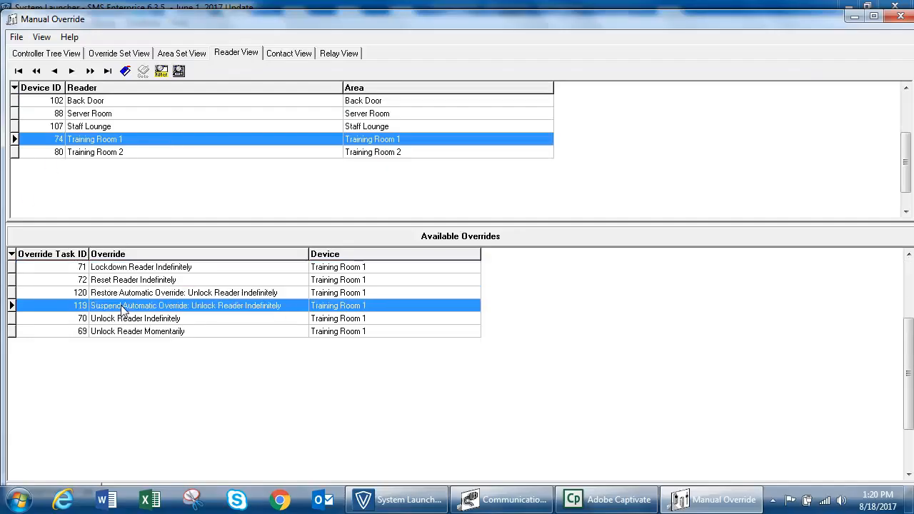
left_click(156, 295)
left_click(156, 305)
Execute Suspend Automatic Override (119), then Restore Automatic Override (120), in the maximized window
left_click(874, 16)
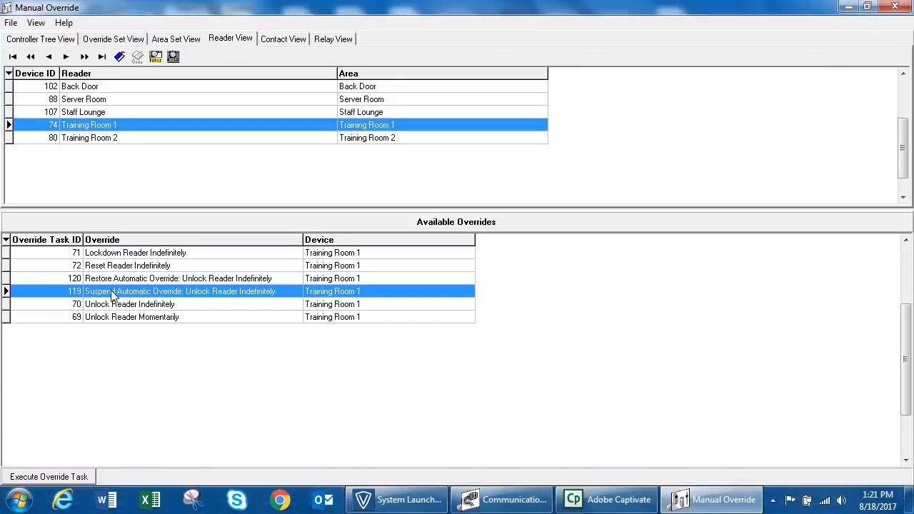
left_click(50, 477)
left_click(133, 279)
left_click(89, 481)
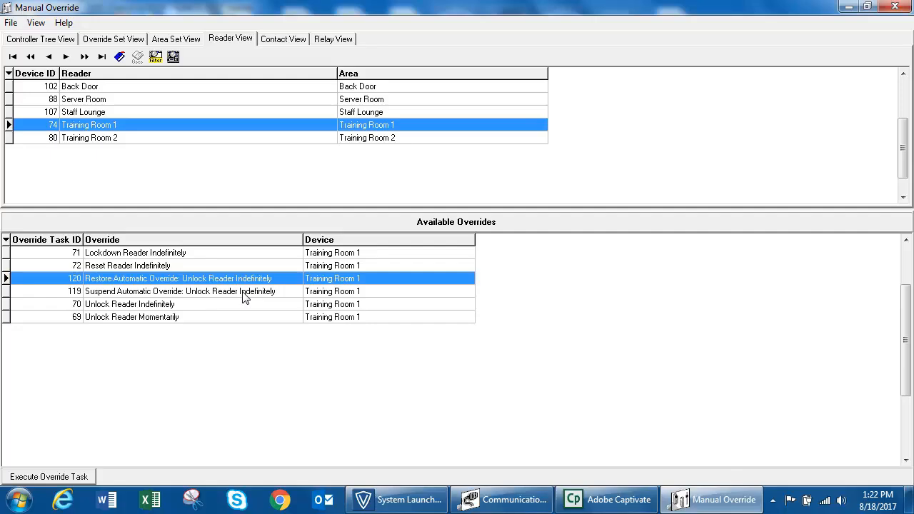
Reopen System Manager on the Training Room timezone's calendar of 9:00am–5:00pm weekday blocks
left_click(886, 12)
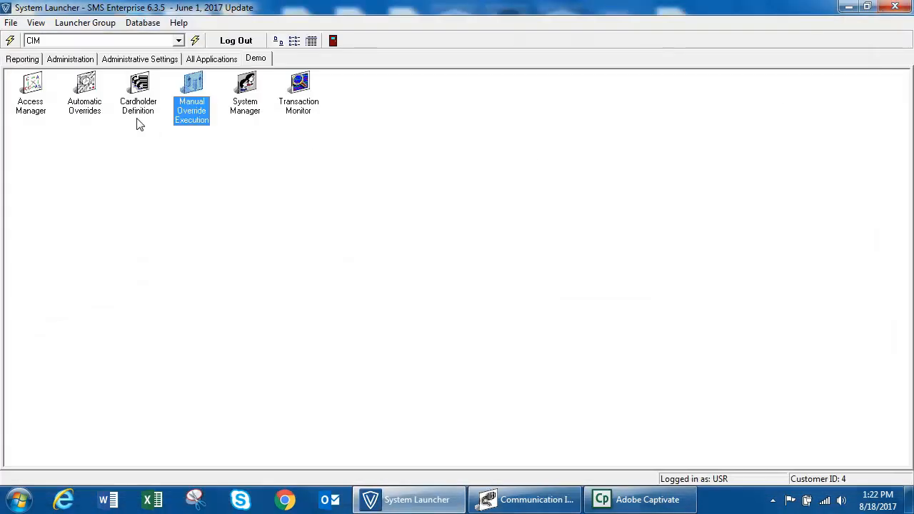
double_click(247, 105)
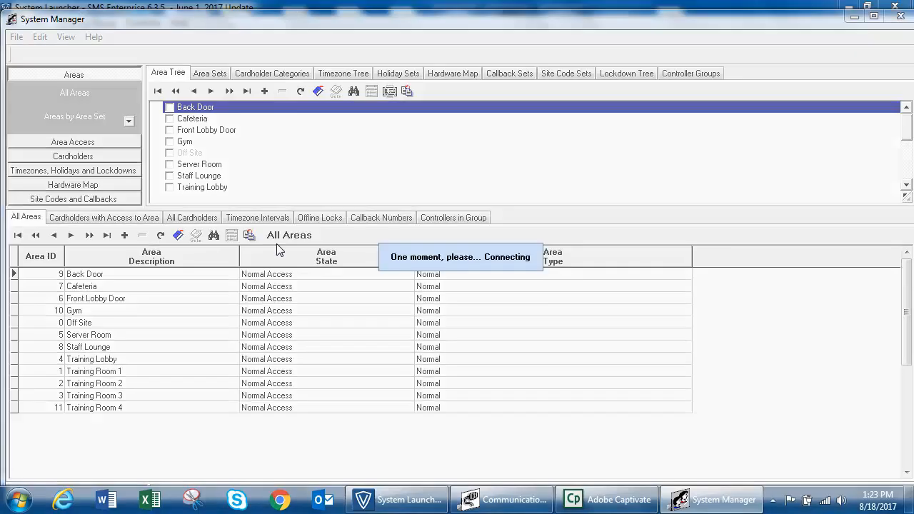
left_click(68, 171)
left_click(100, 139)
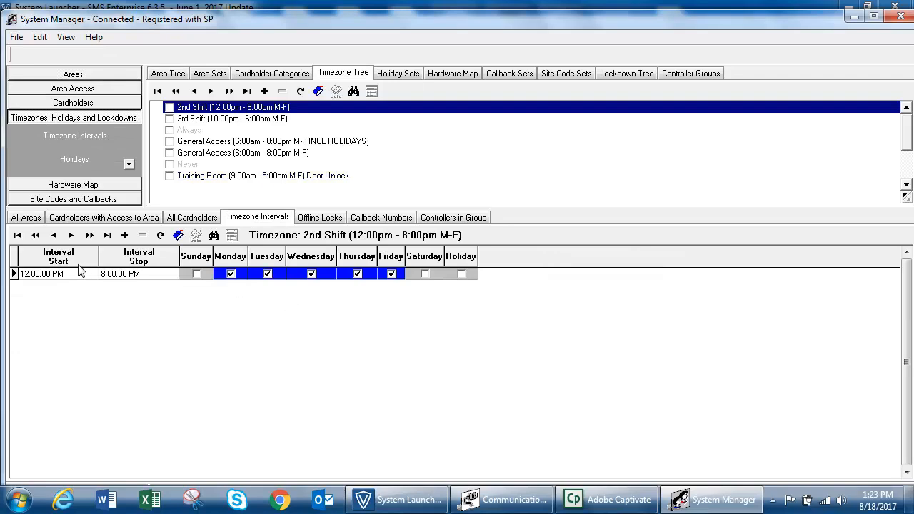
left_click(298, 178)
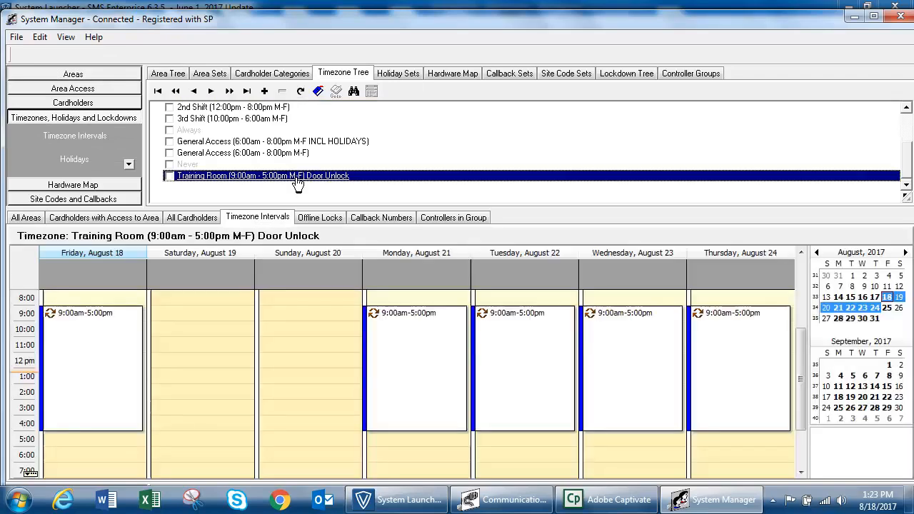